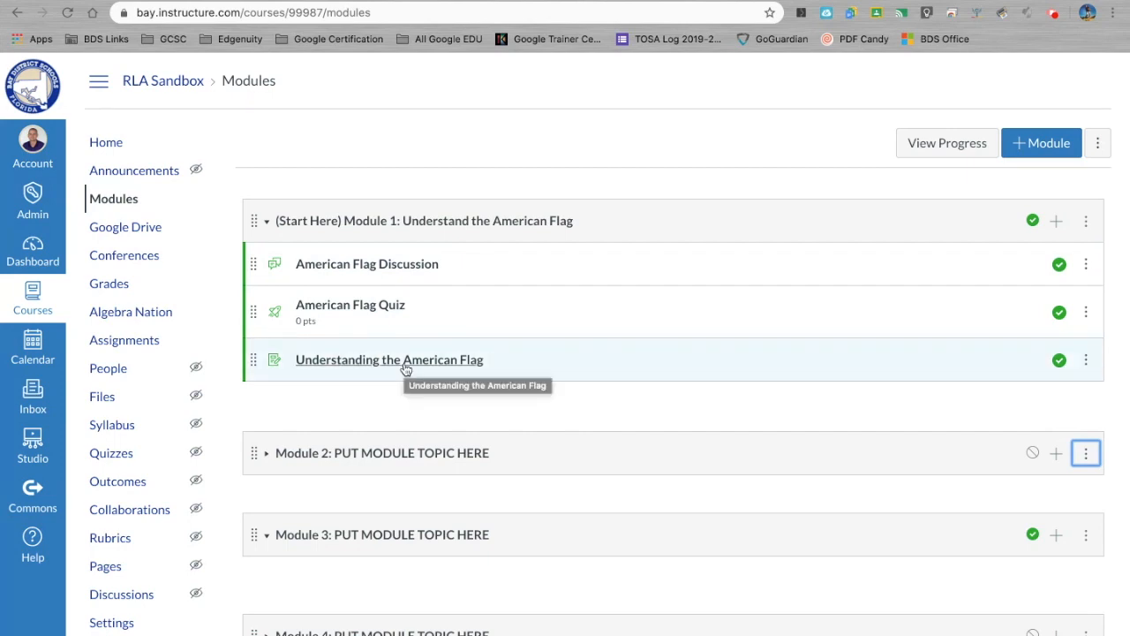
# Edit the Understanding the American Flag assignment, entering the description "Please review the file below and answers the questions that are included in the Document."
pyautogui.click(405, 368)
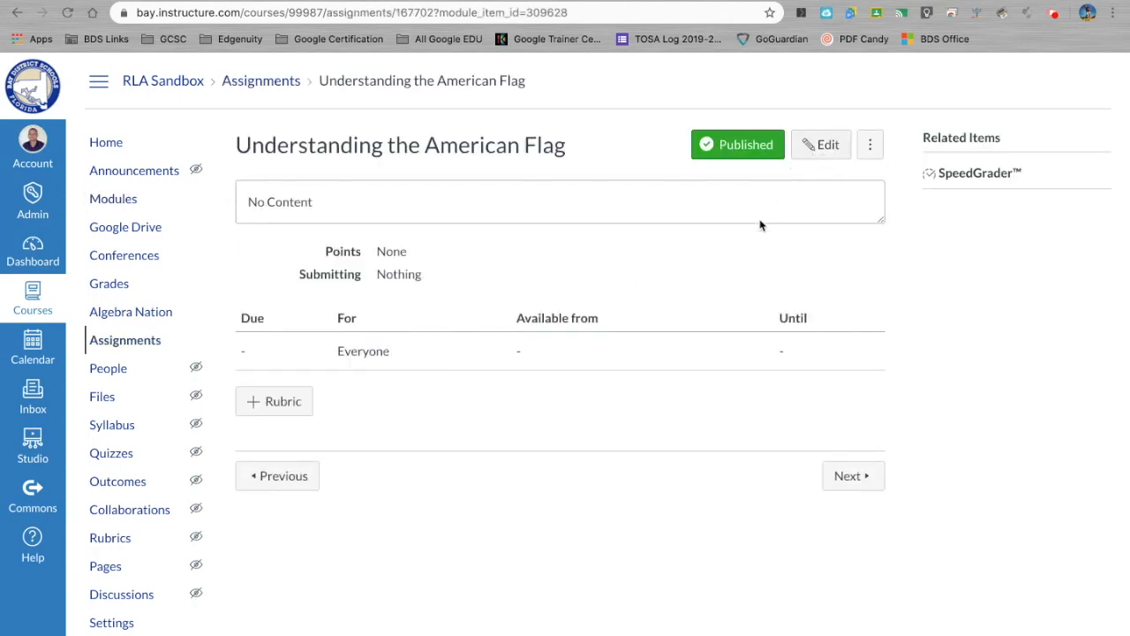
pyautogui.click(816, 151)
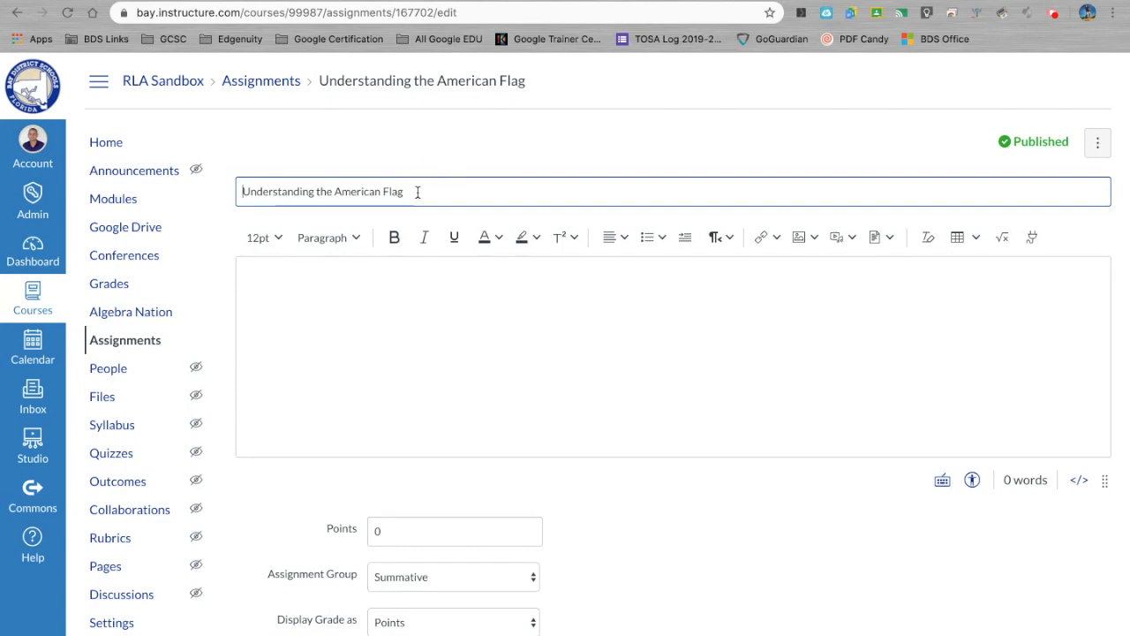
pyautogui.click(403, 272)
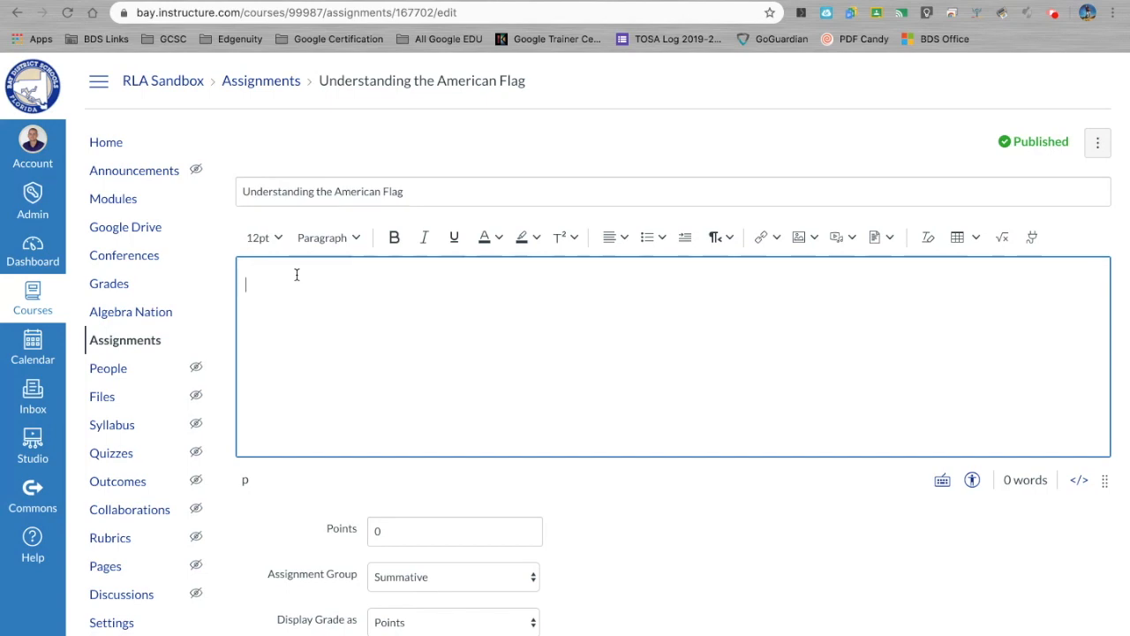
pyautogui.write('Please review the file below and answers the questions that are included in the Document.')
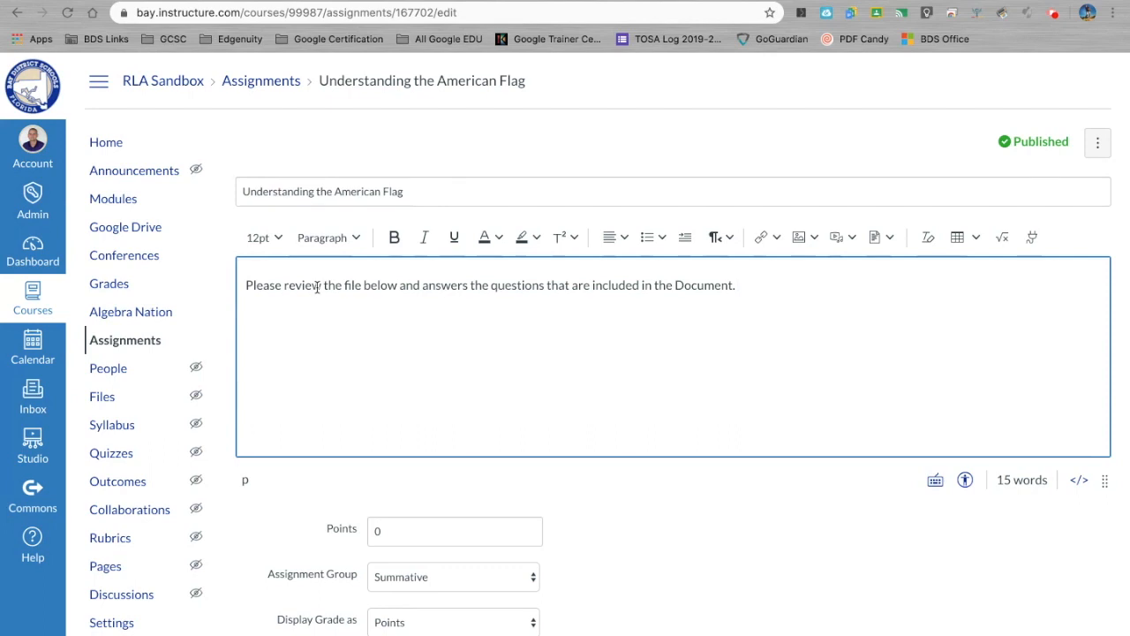
# Set the font size of the whole instruction sentence in the assignment description to 14pt
pyautogui.tripleClick(317, 286)
pyautogui.click(269, 237)
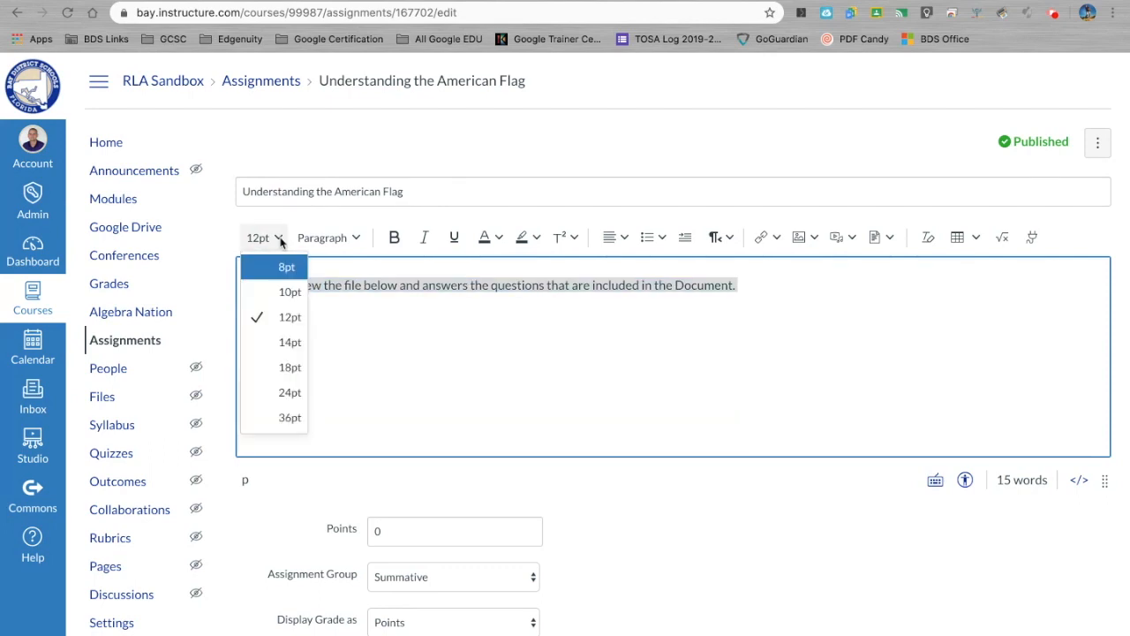
pyautogui.click(293, 342)
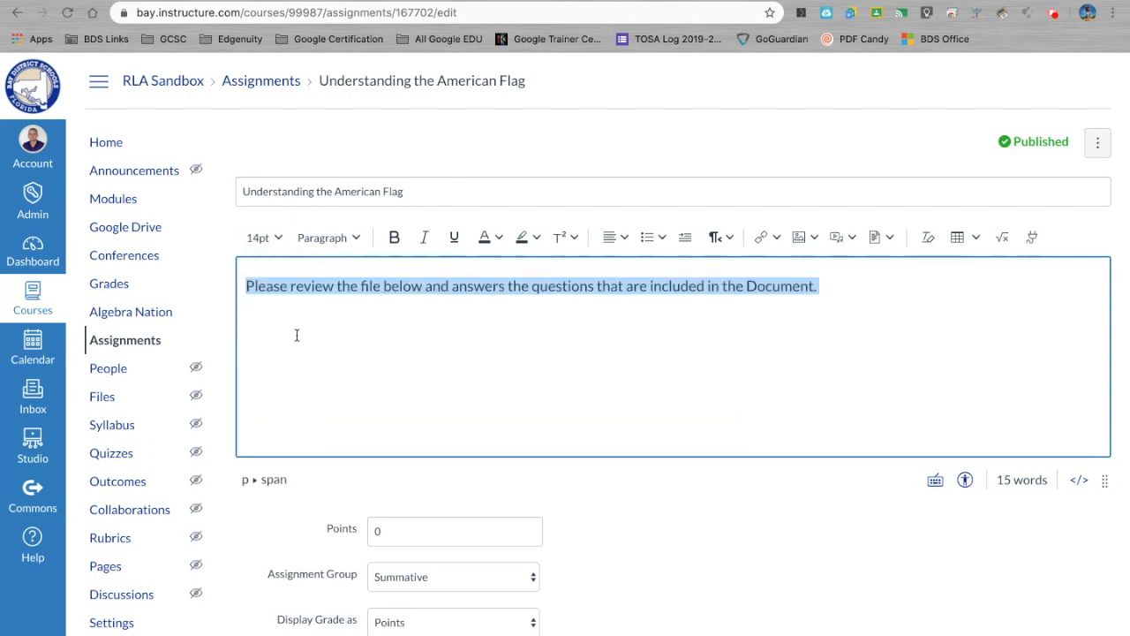
# Upload "Grade 2, Unit 4, Lesson 5_ American Symbols.pdf" from Downloads and insert it as a document below the instruction sentence
pyautogui.click(833, 286)
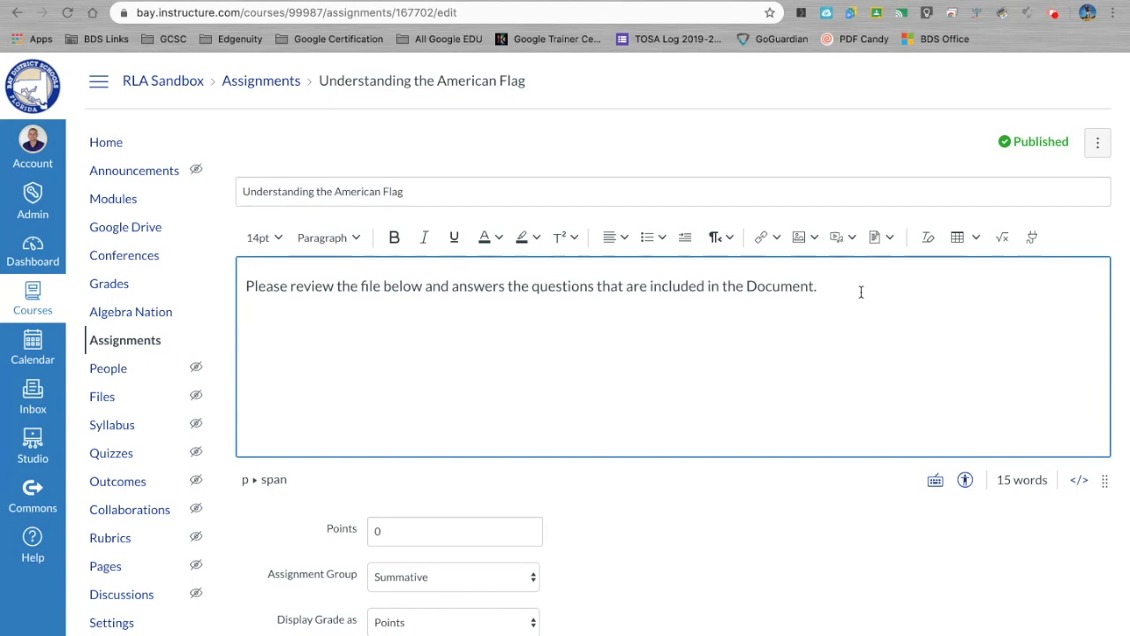
pyautogui.click(890, 239)
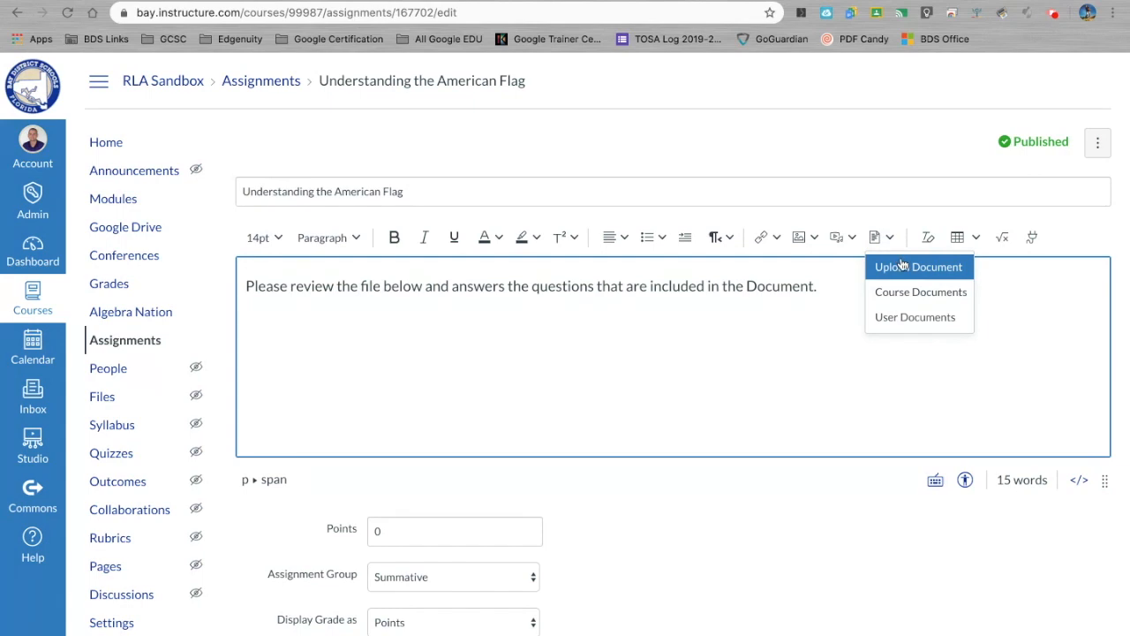
pyautogui.click(902, 265)
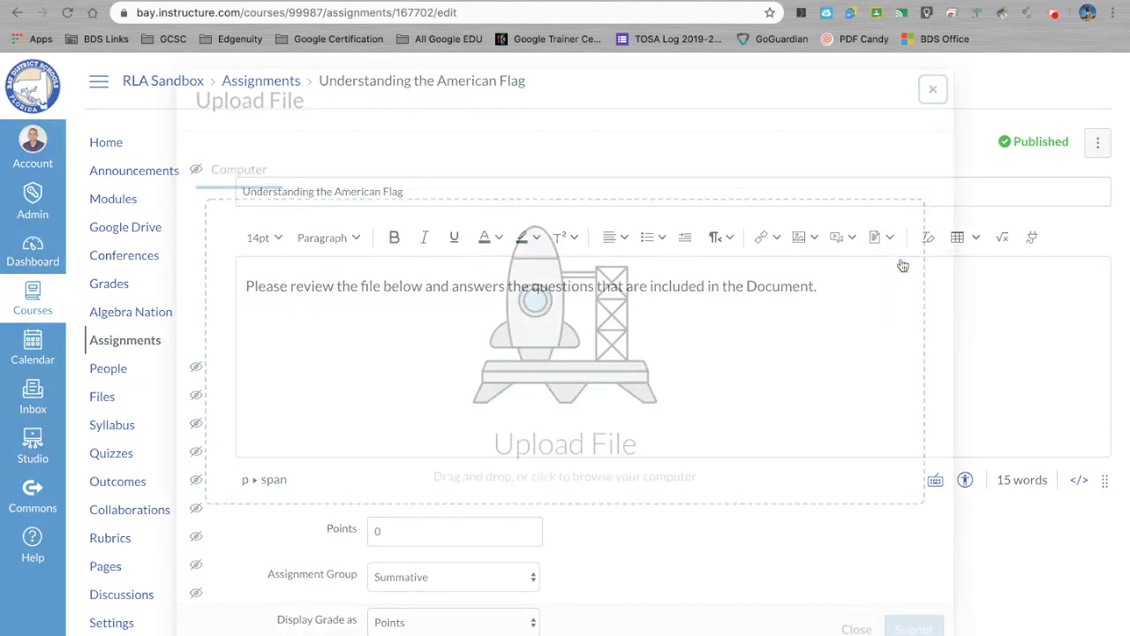
pyautogui.click(575, 424)
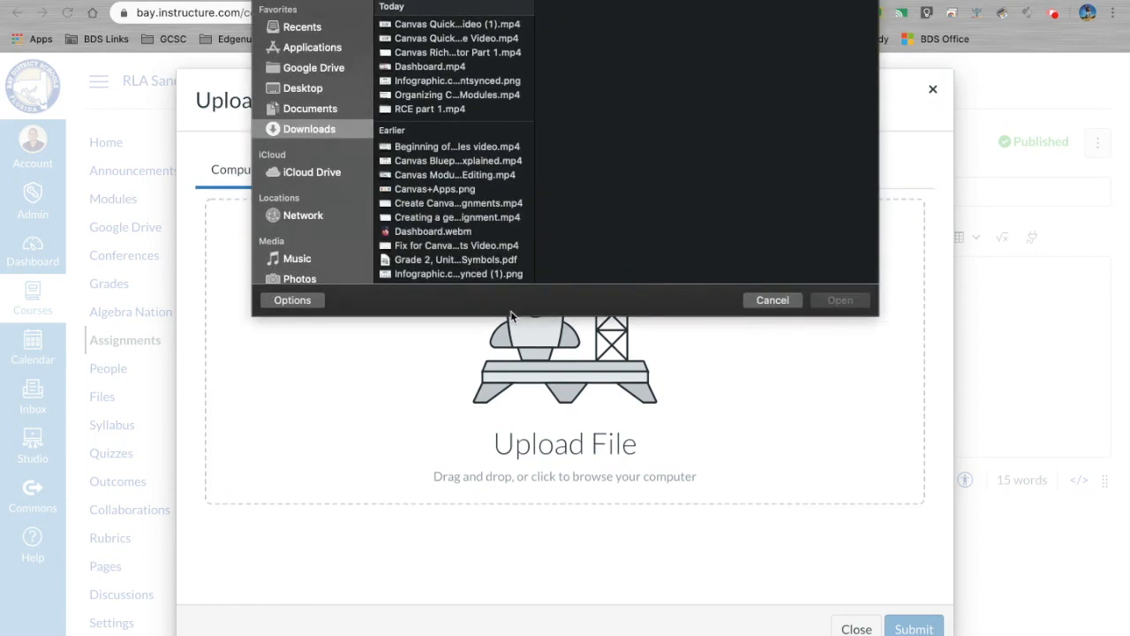
pyautogui.click(487, 264)
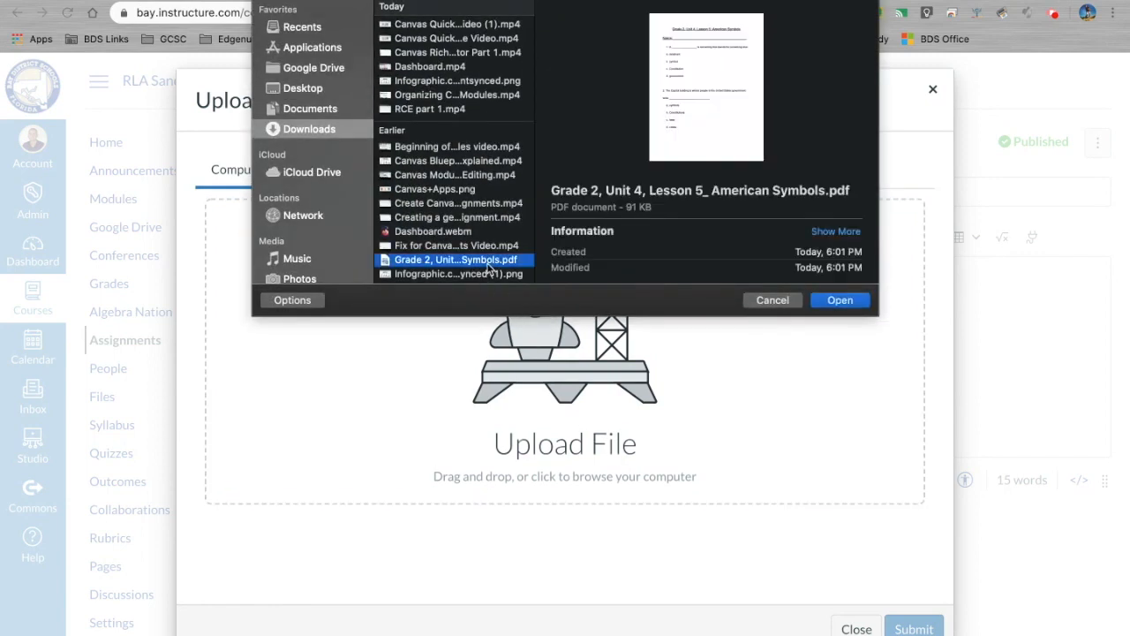
pyautogui.click(840, 301)
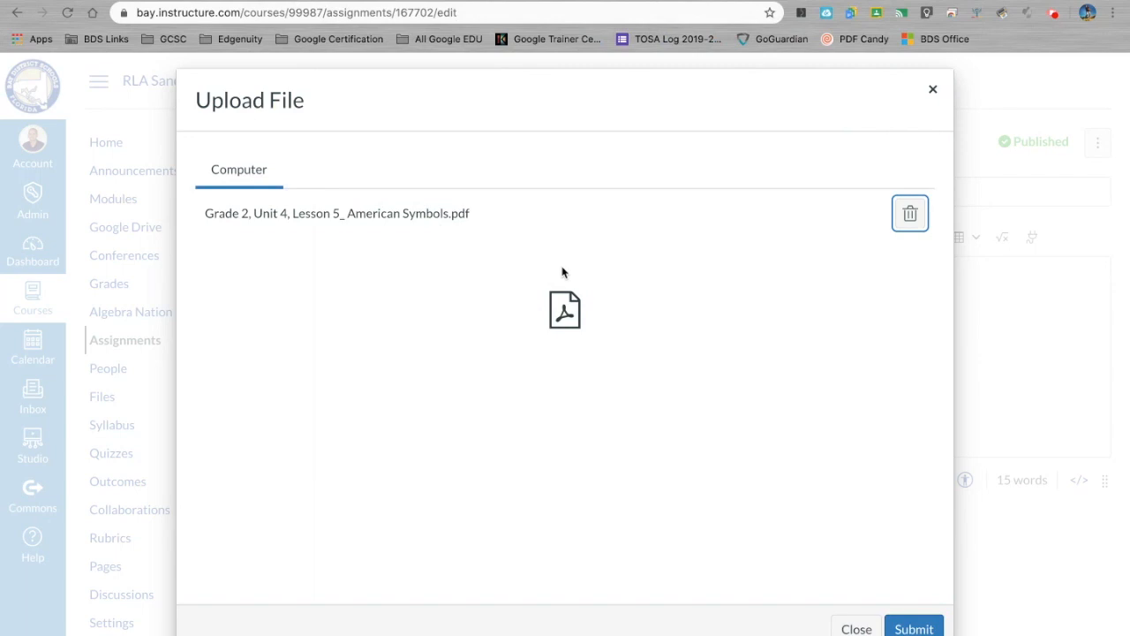
pyautogui.click(915, 628)
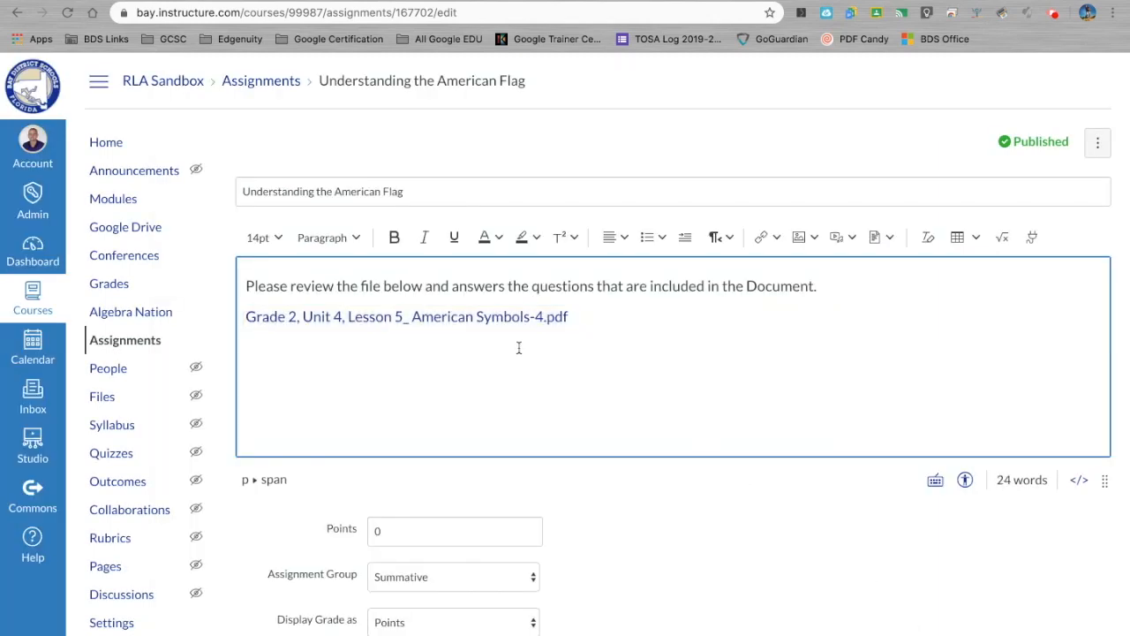
# Set the American Symbols PDF link to automatically open an in-line preview and apply the link options
pyautogui.tripleClick(571, 318)
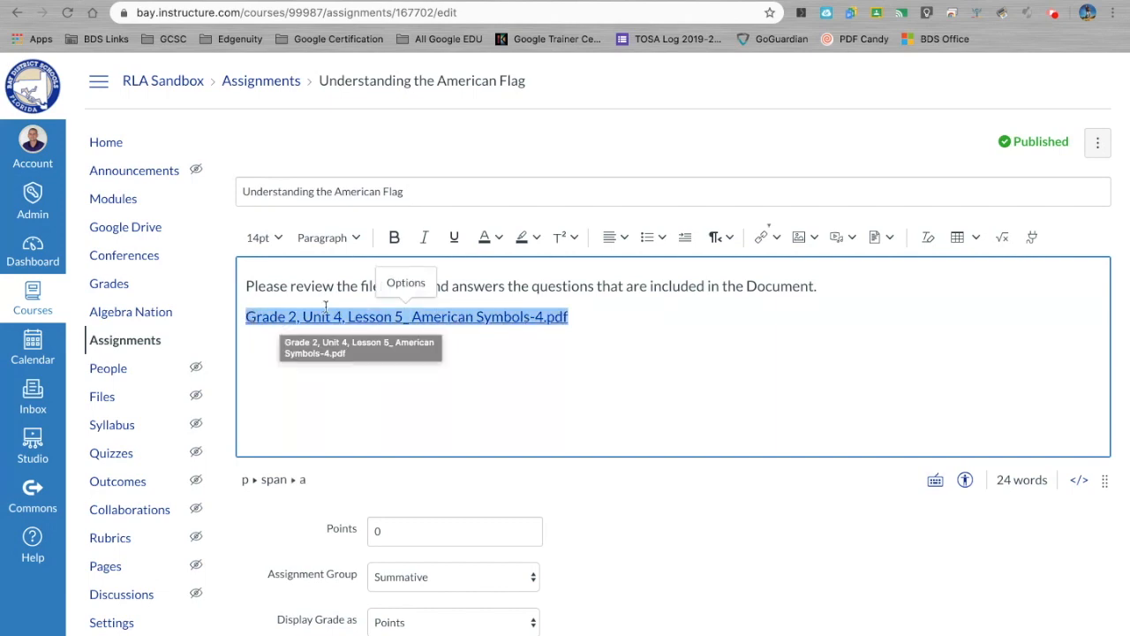
pyautogui.click(397, 283)
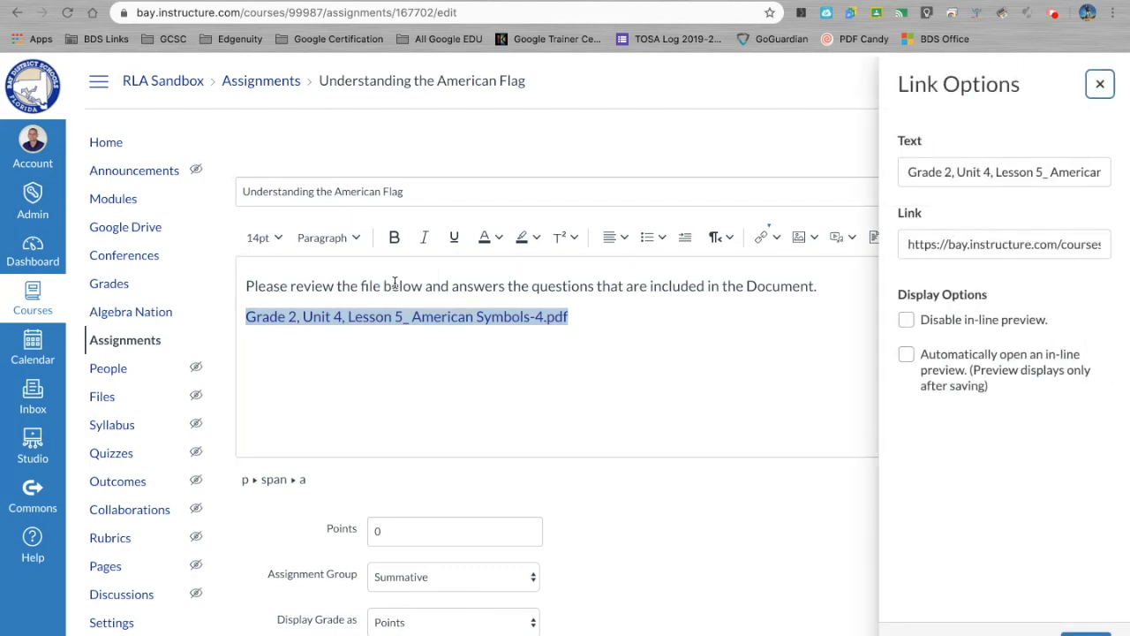
pyautogui.click(905, 355)
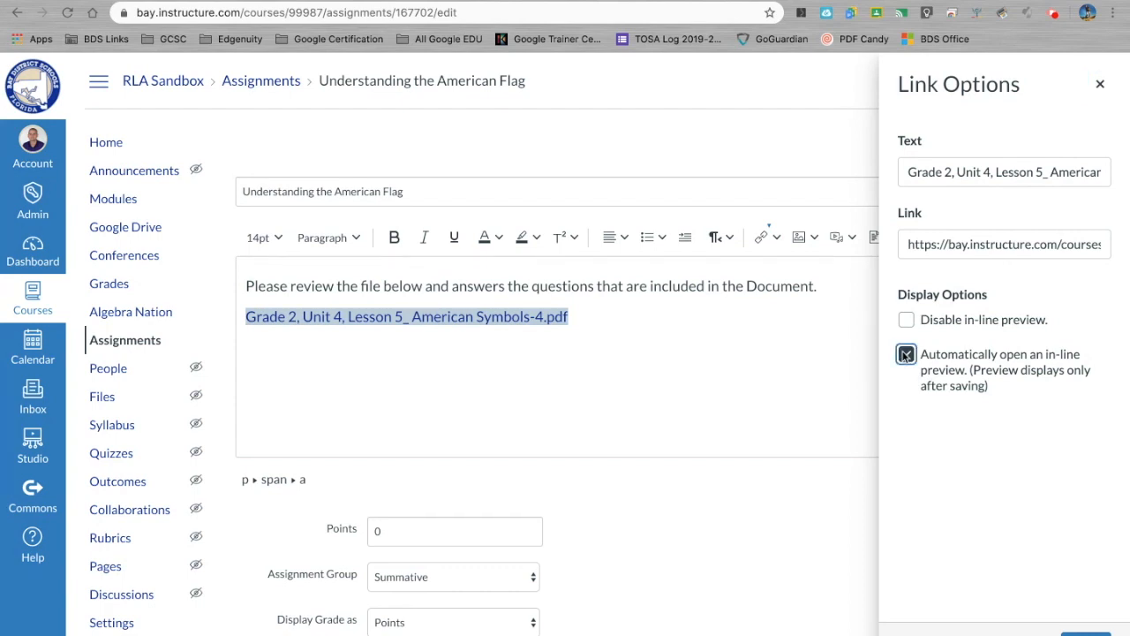
pyautogui.click(1086, 632)
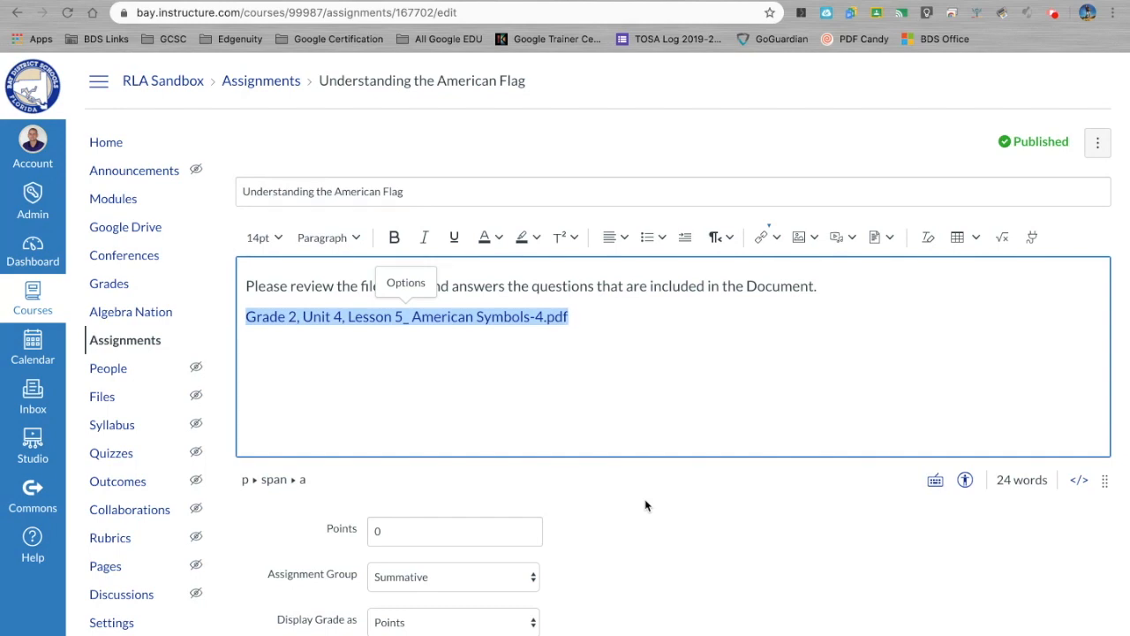
# Set the assignment's points to 100 and assign it to the Formative assignment group
pyautogui.scroll(-1, 645, 505)
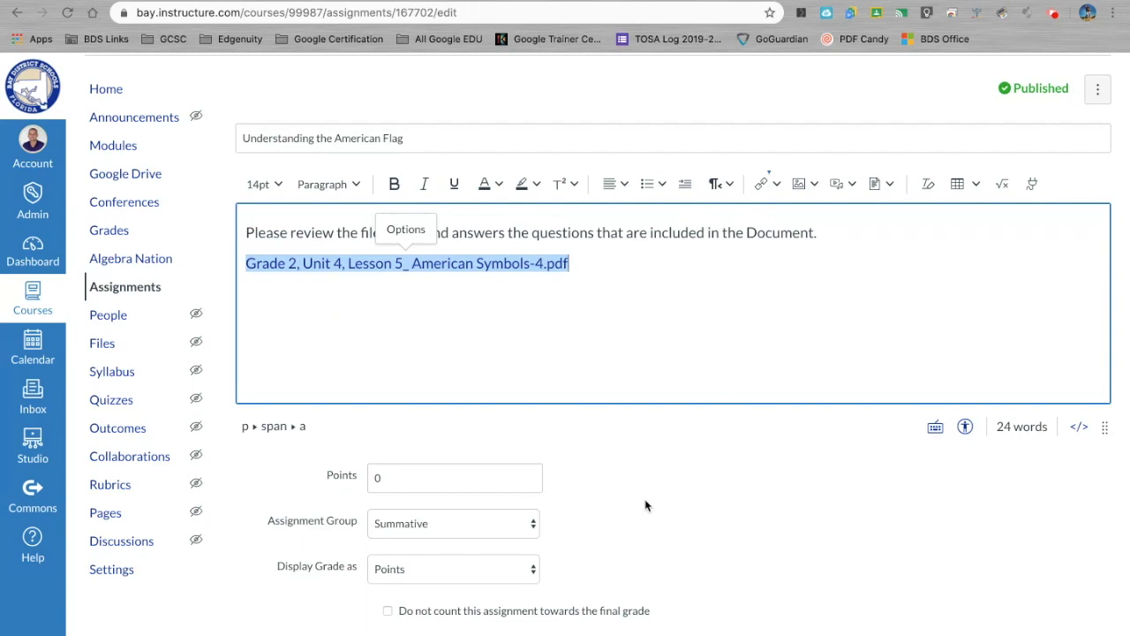
pyautogui.scroll(-2, 645, 505)
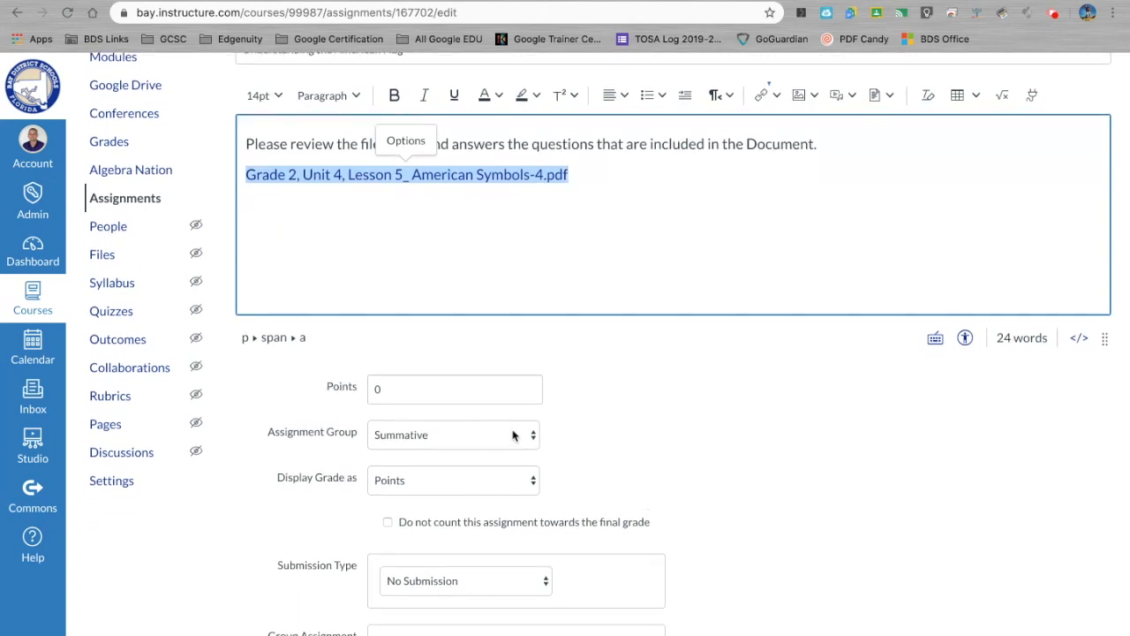
pyautogui.click(468, 388)
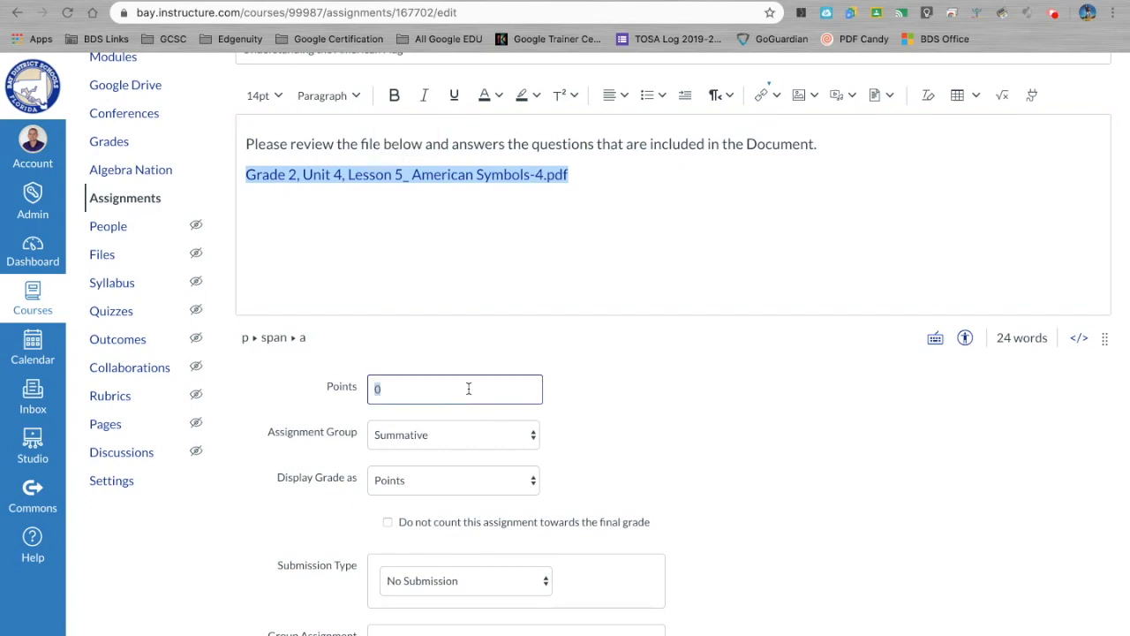
pyautogui.write('100')
pyautogui.click(535, 435)
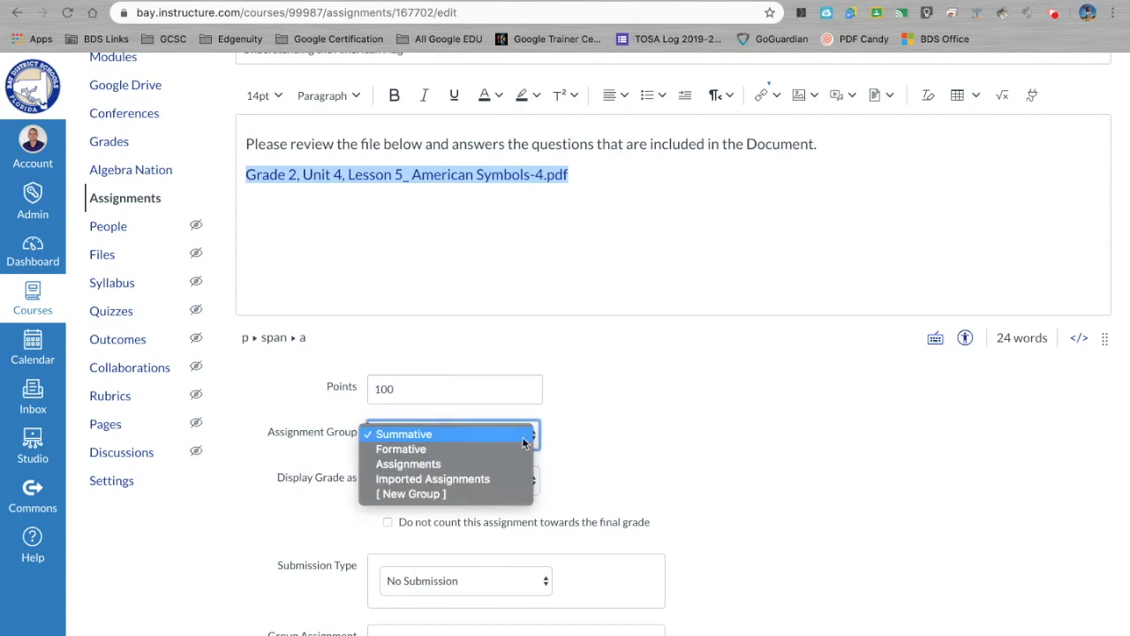
pyautogui.click(513, 449)
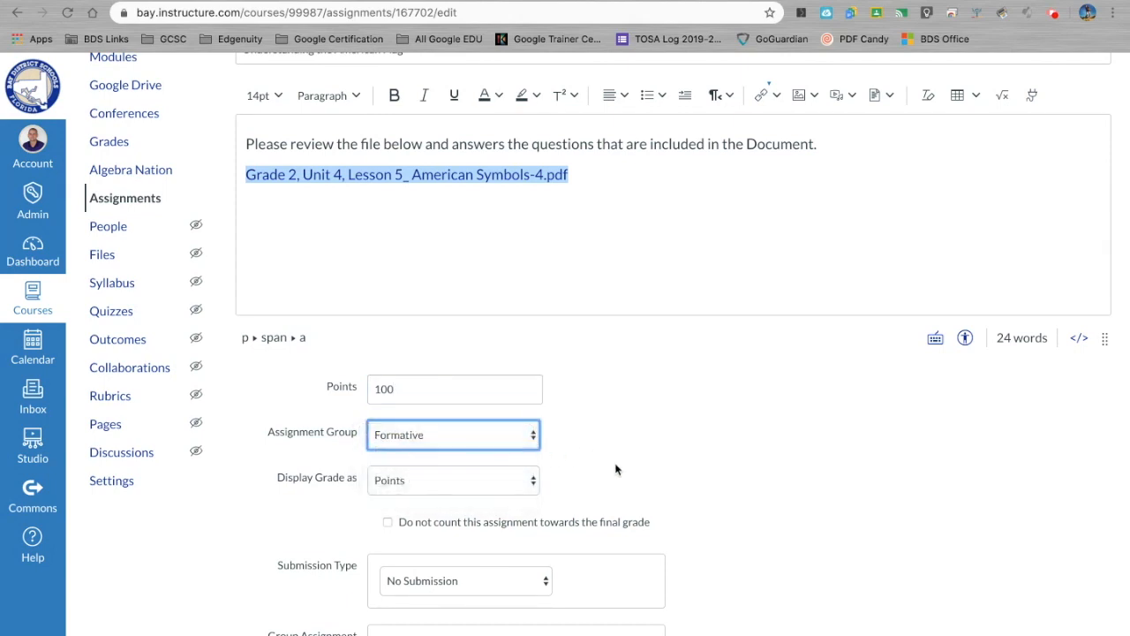
pyautogui.click(534, 437)
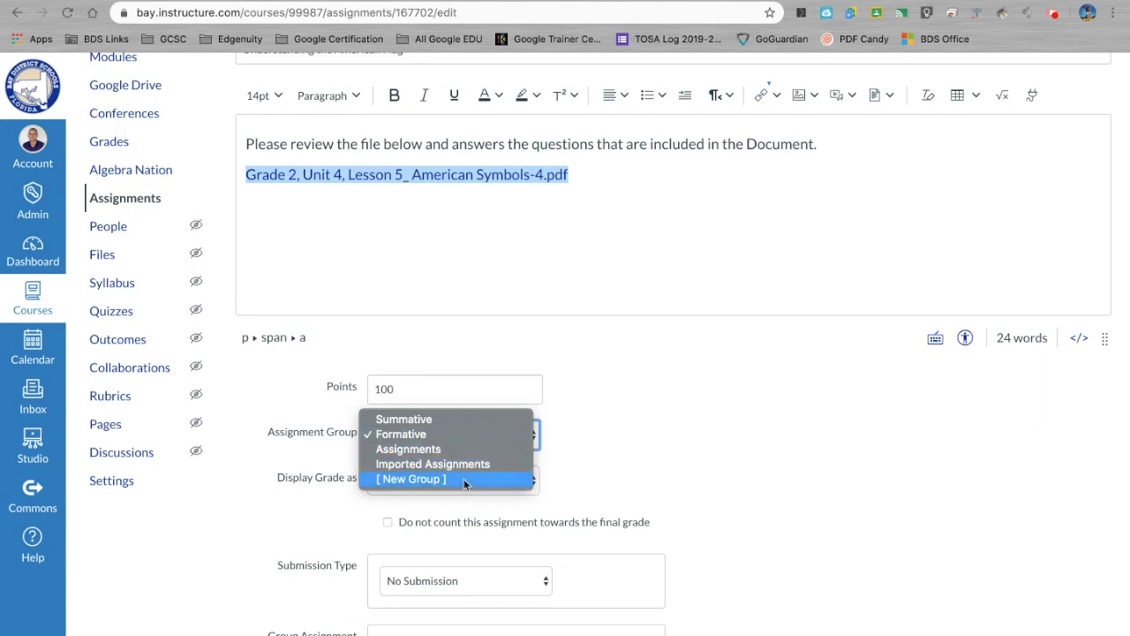
pyautogui.click(469, 433)
# Set the assignment's grade to display as Percentage
pyautogui.scroll(-1, 570, 481)
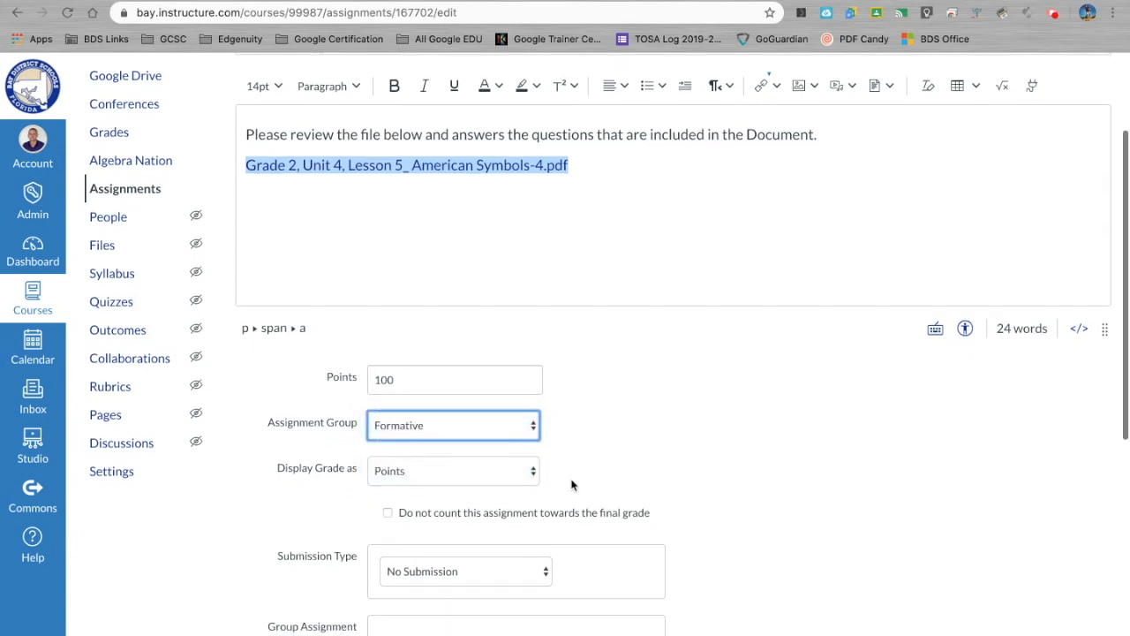
pyautogui.click(533, 426)
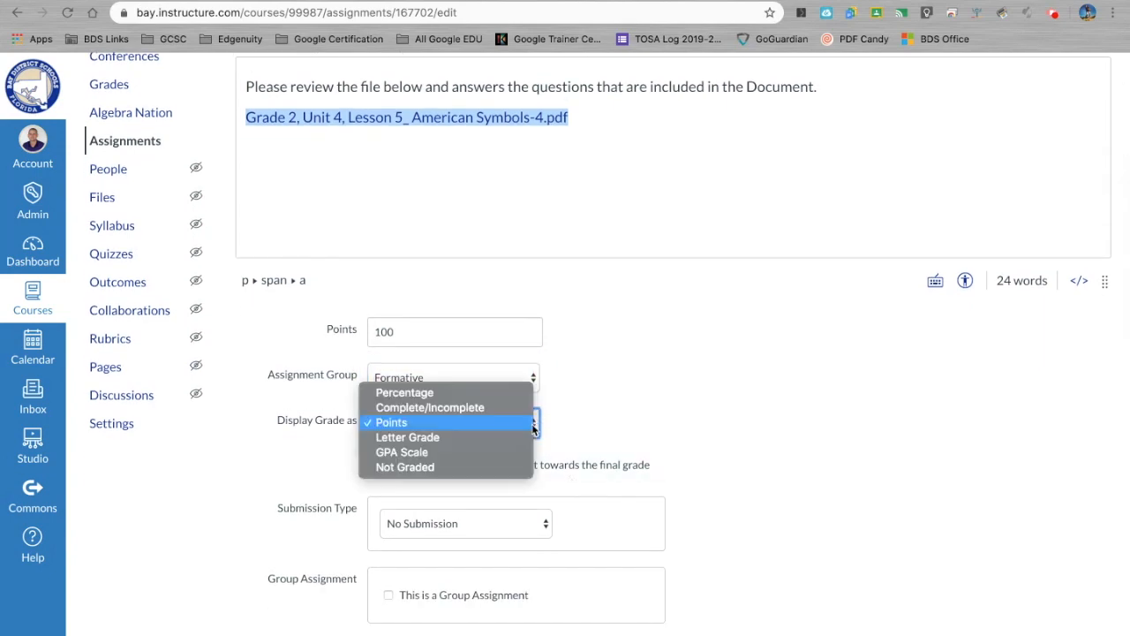
pyautogui.click(492, 392)
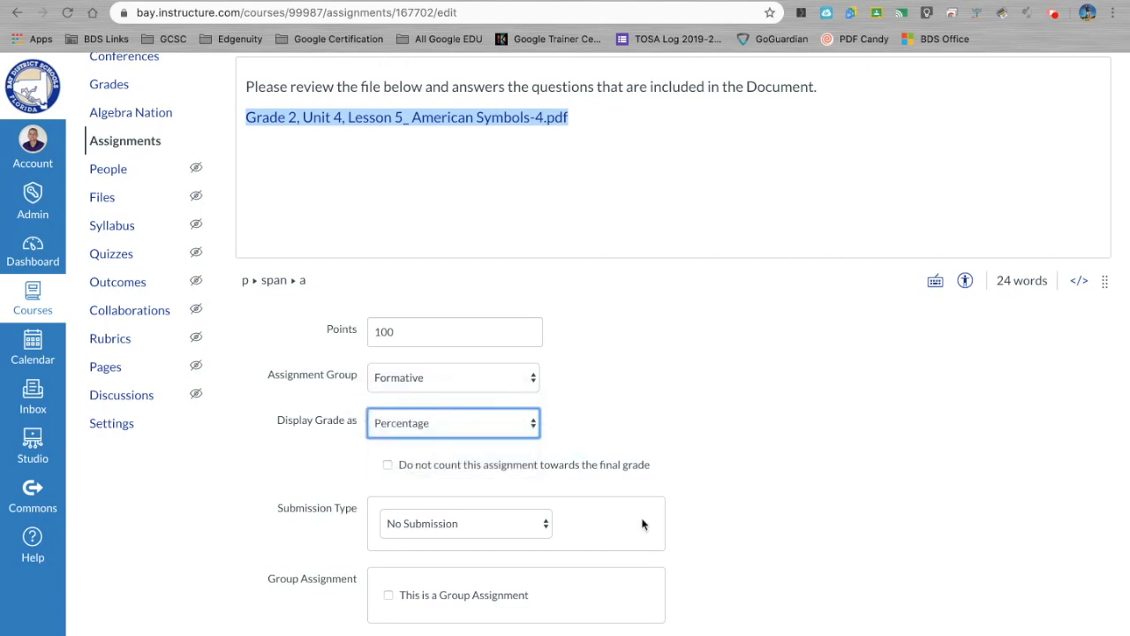
# Set the submission type to Online and allow Text Entry as the online entry option
pyautogui.scroll(-1, 641, 527)
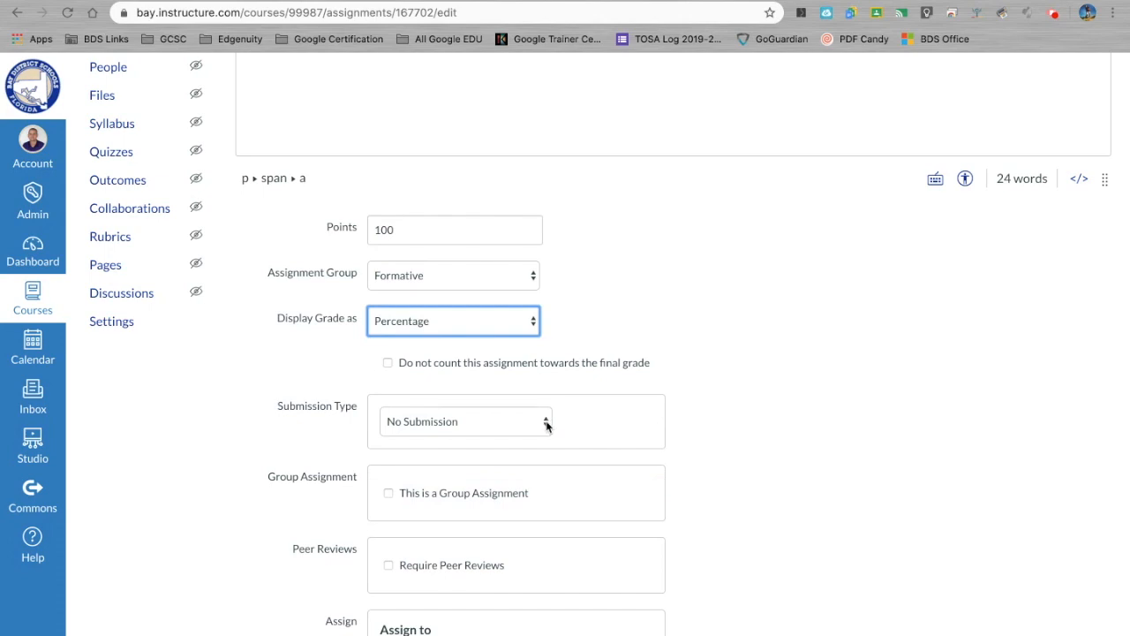
pyautogui.click(546, 425)
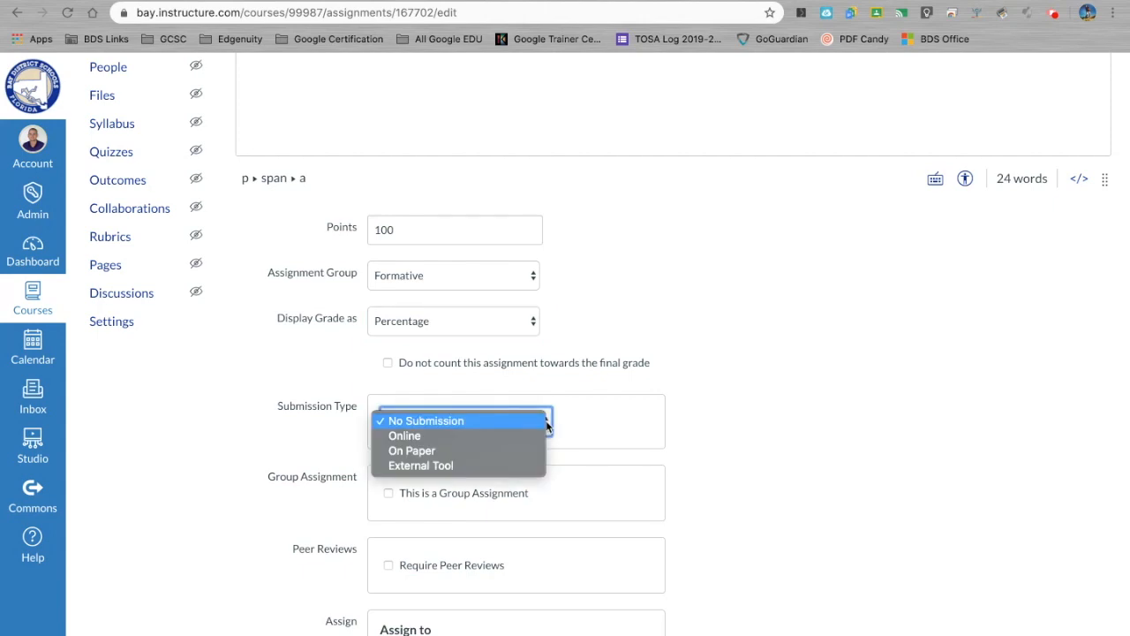
pyautogui.click(468, 436)
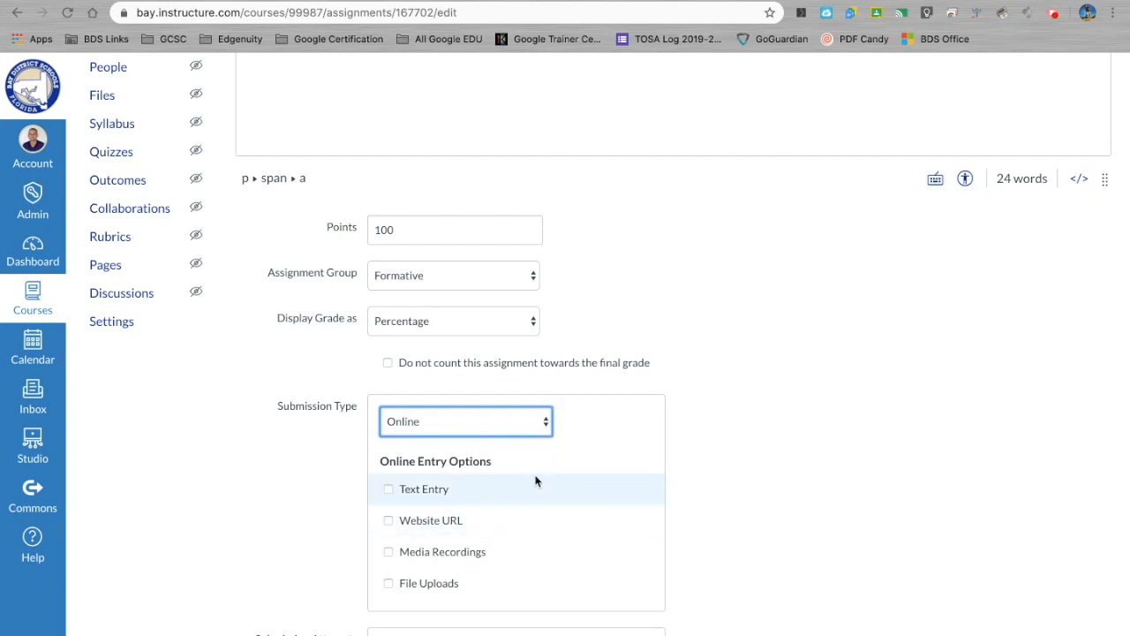
pyautogui.scroll(-1, 535, 480)
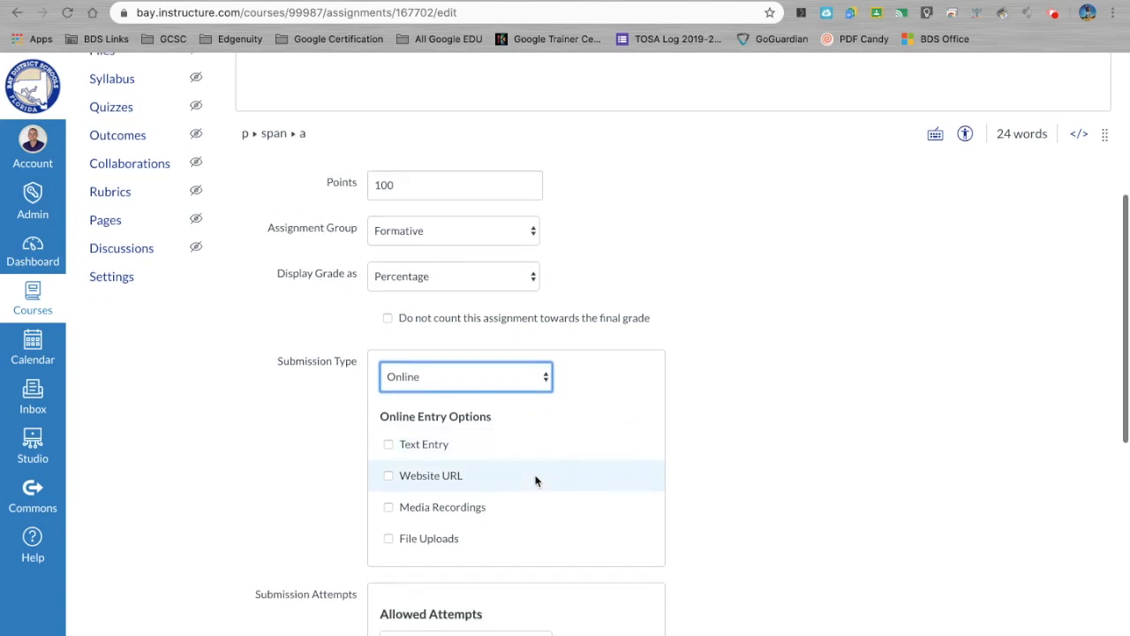
pyautogui.click(389, 445)
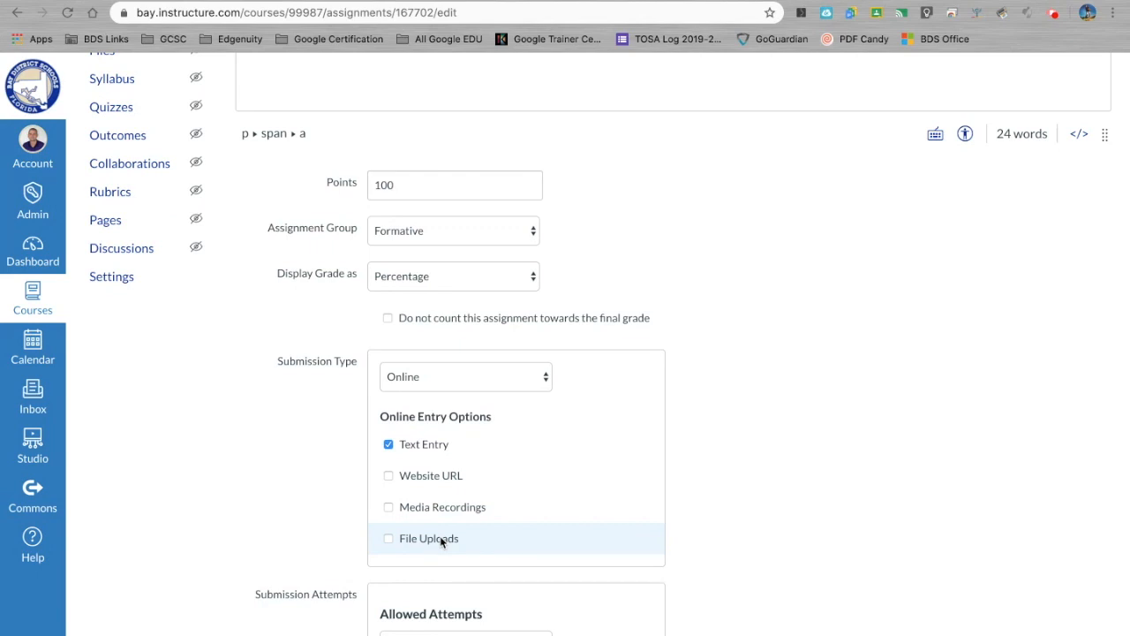
pyautogui.click(546, 381)
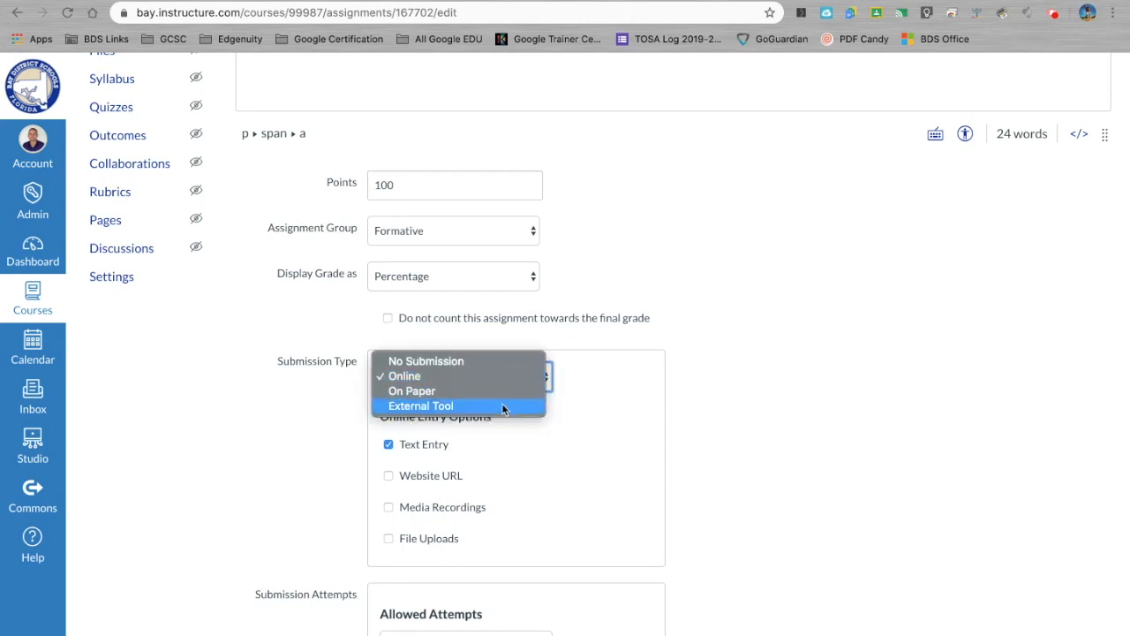
pyautogui.click(453, 407)
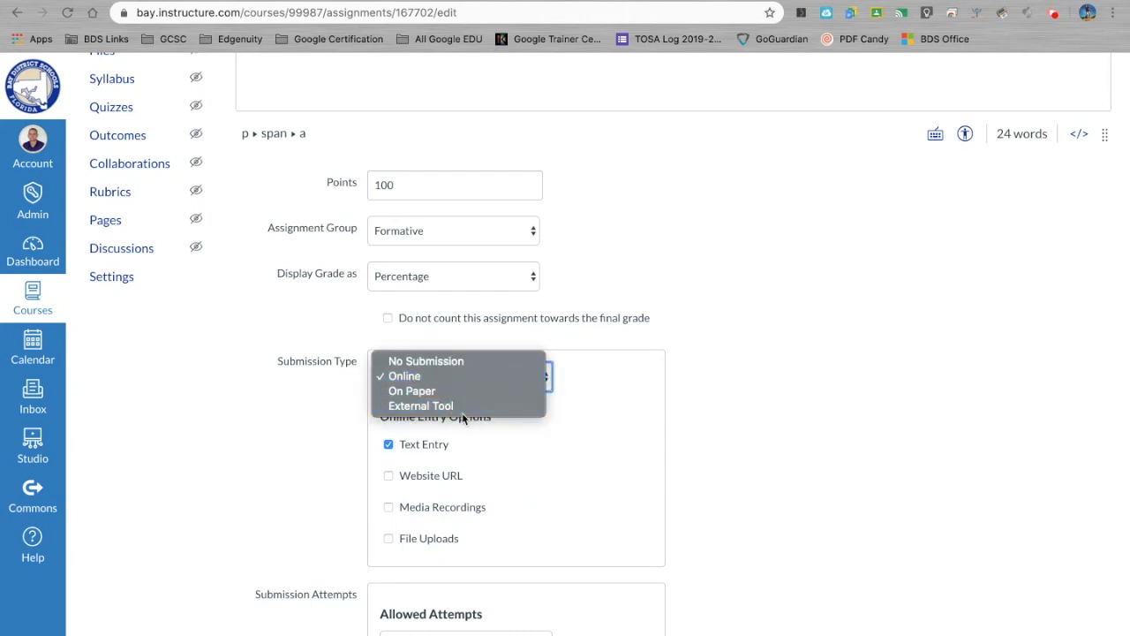
pyautogui.click(496, 376)
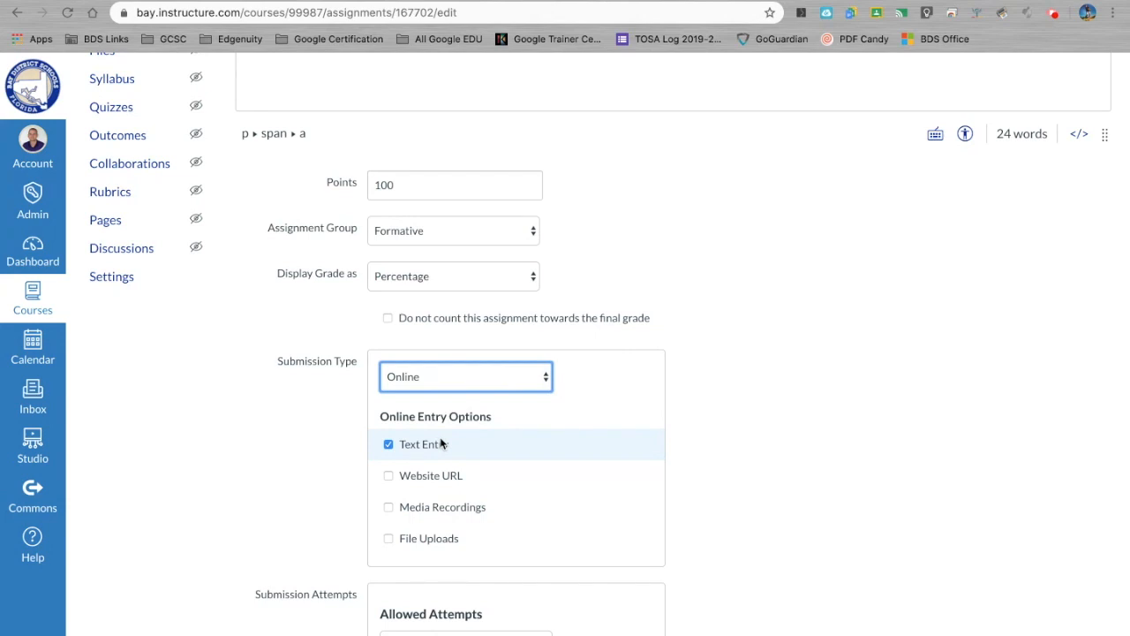
pyautogui.scroll(-2, 732, 525)
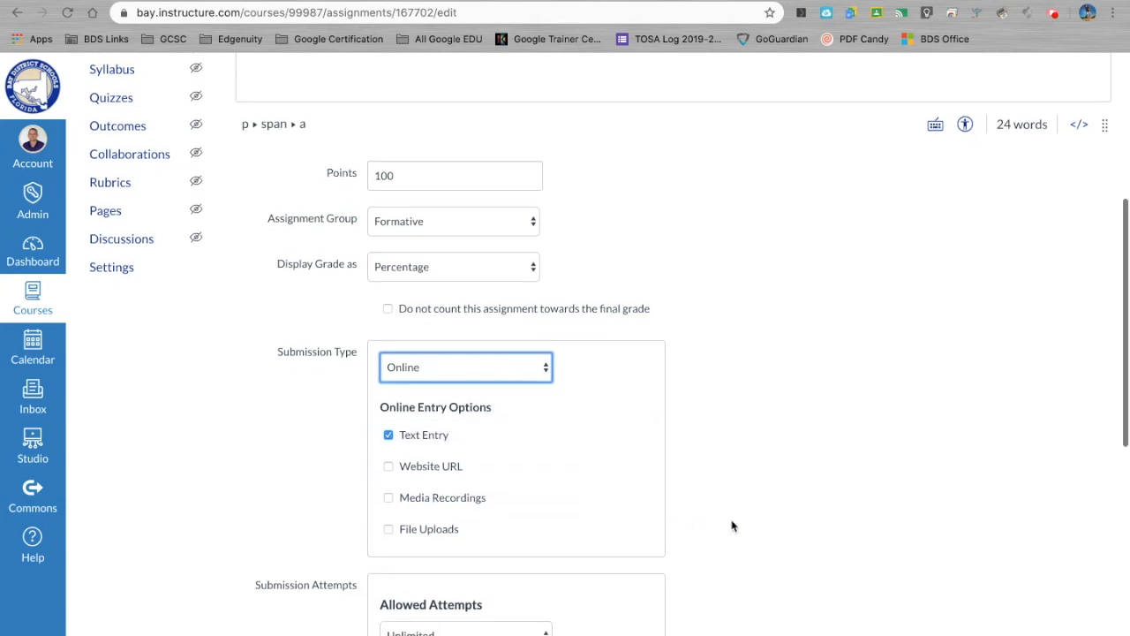
# Try limiting the assignment's allowed submission attempts and return the setting to Unlimited
pyautogui.scroll(-5, 732, 525)
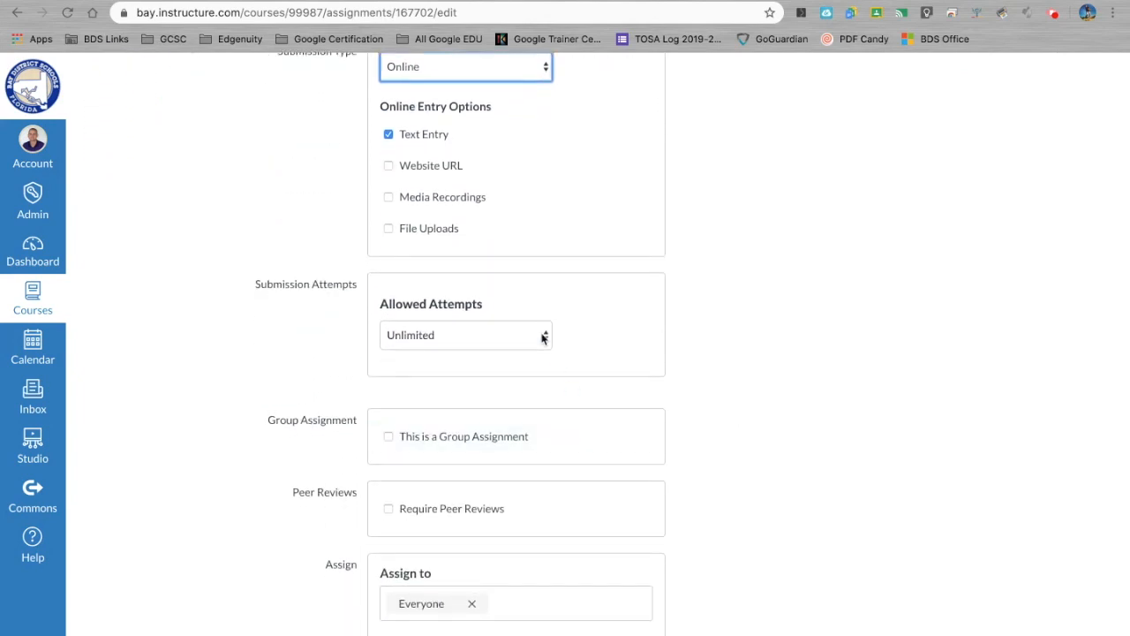
pyautogui.click(542, 339)
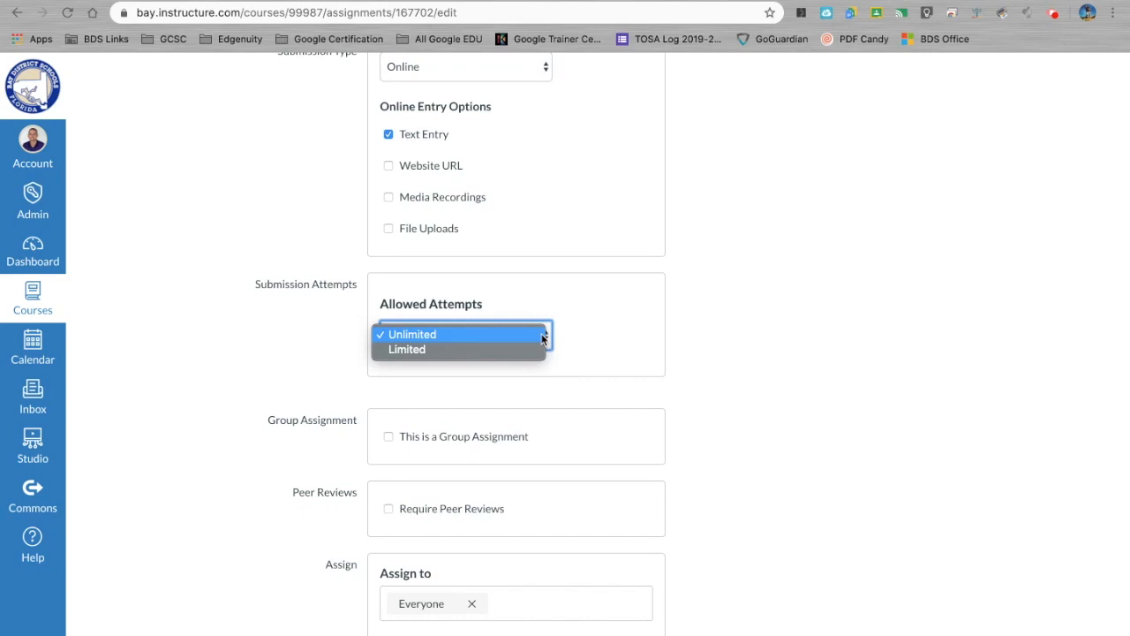
pyautogui.click(517, 349)
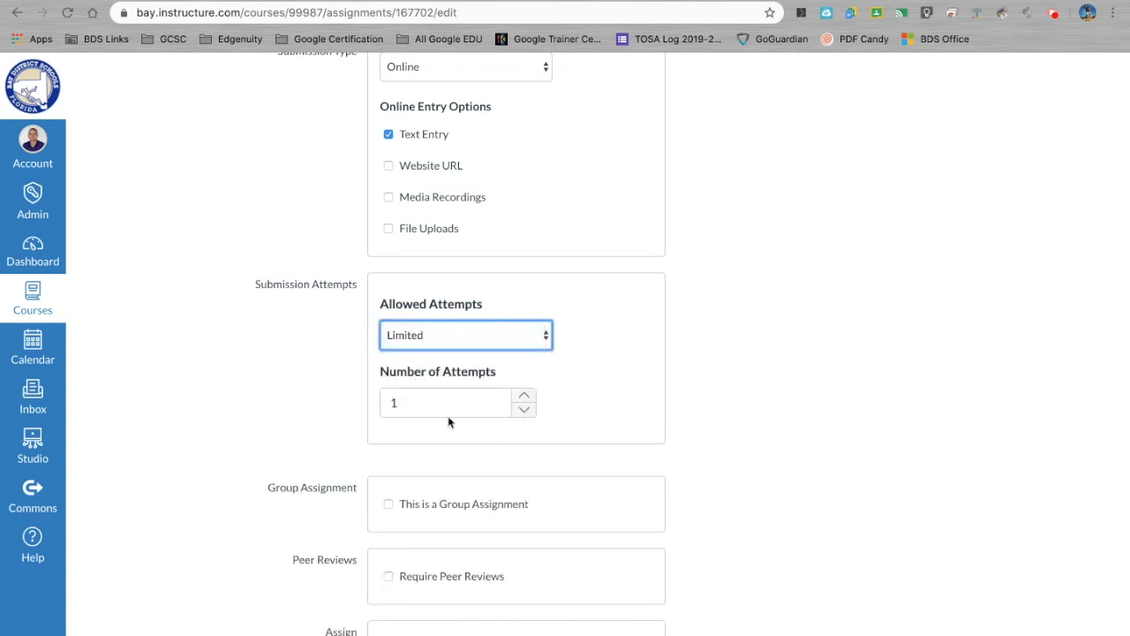
pyautogui.click(545, 335)
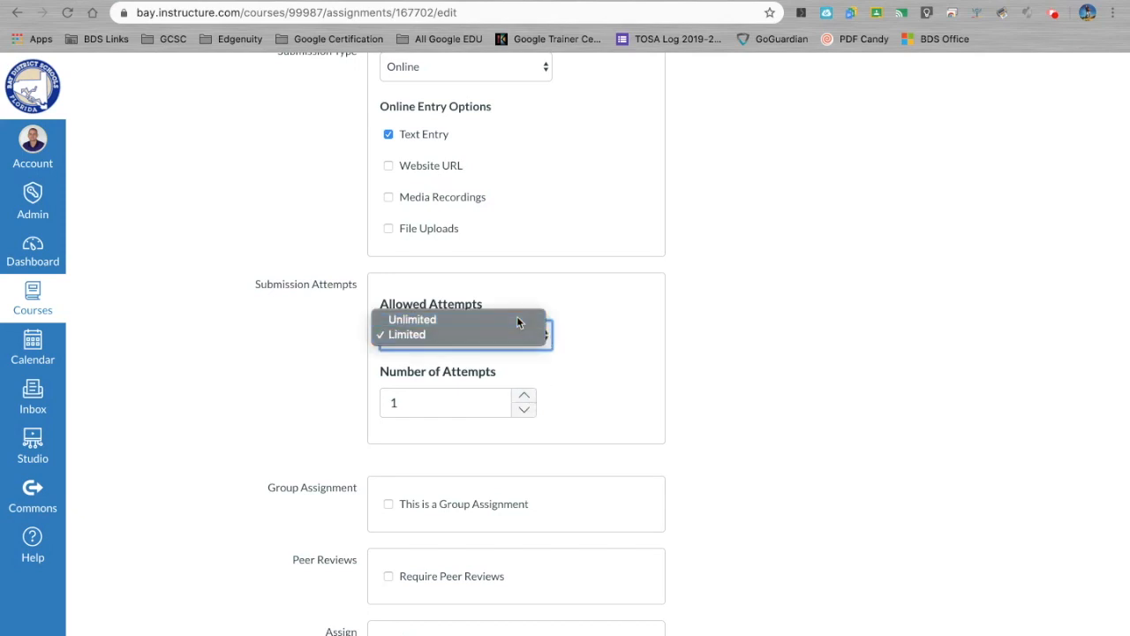
pyautogui.click(517, 316)
# Set the assignment's due date for everyone to May 20 at 11:59pm
pyautogui.scroll(-2, 575, 462)
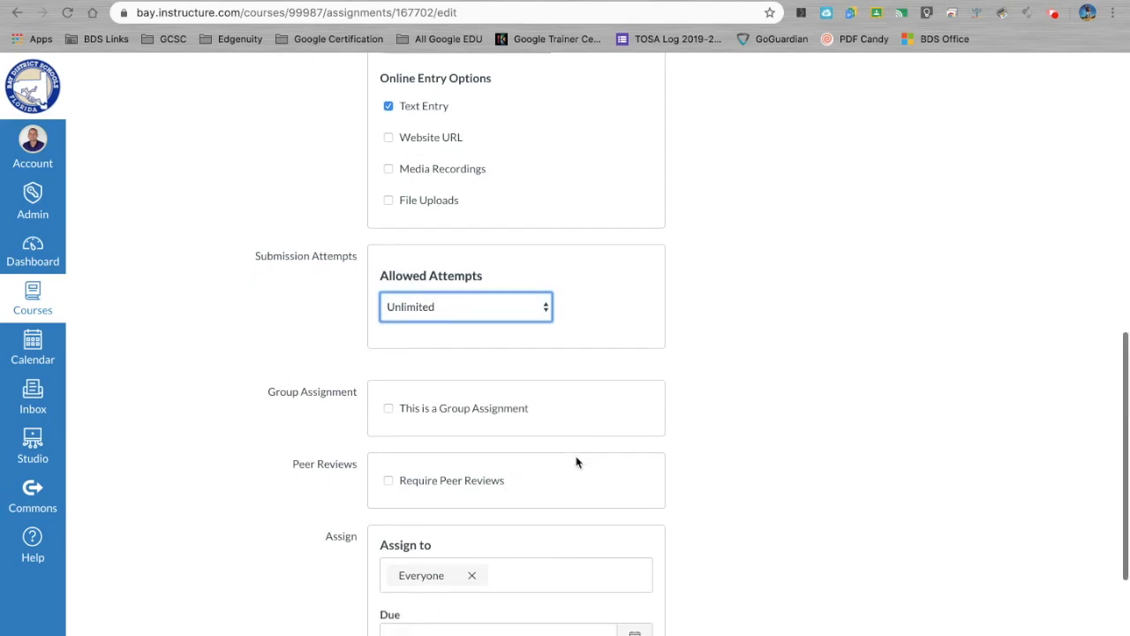
pyautogui.scroll(-2, 576, 462)
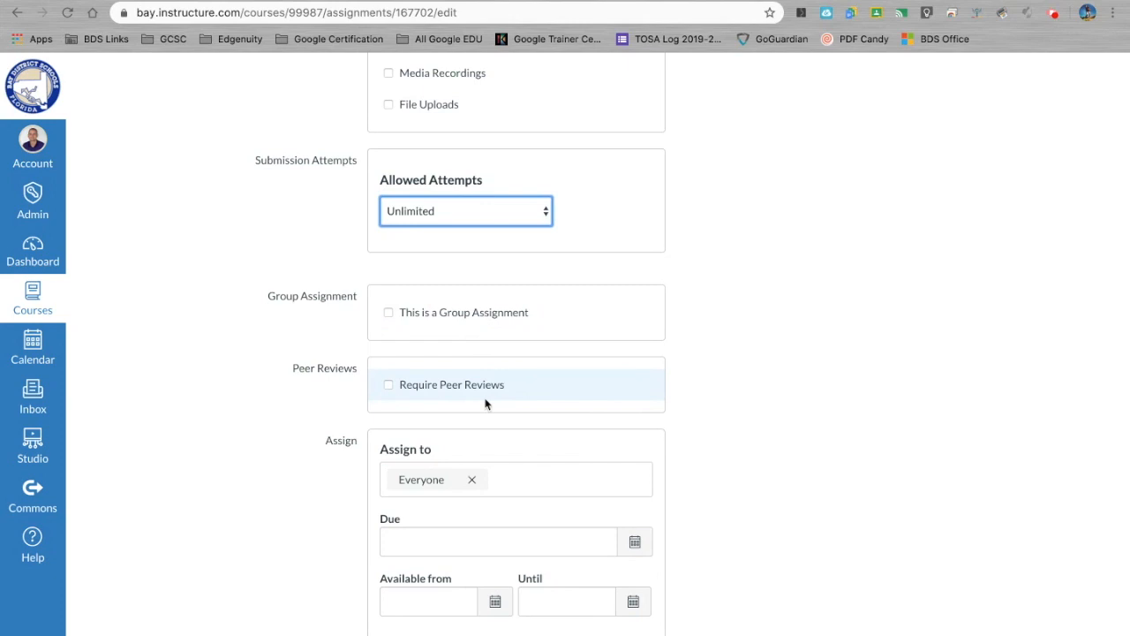
pyautogui.scroll(-2, 530, 453)
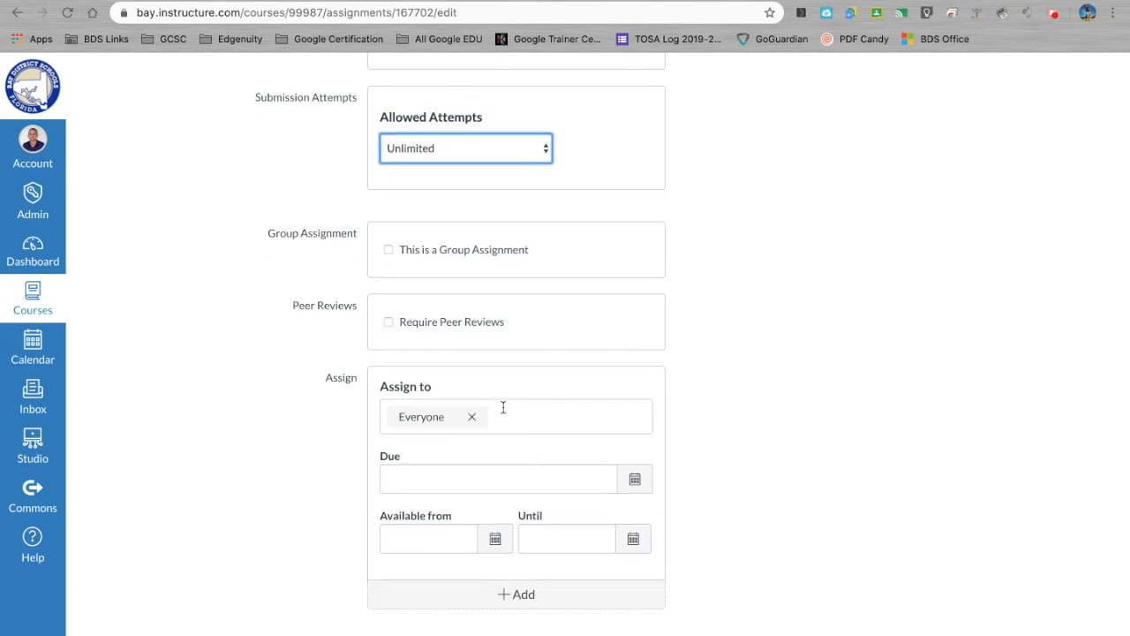
pyautogui.click(637, 482)
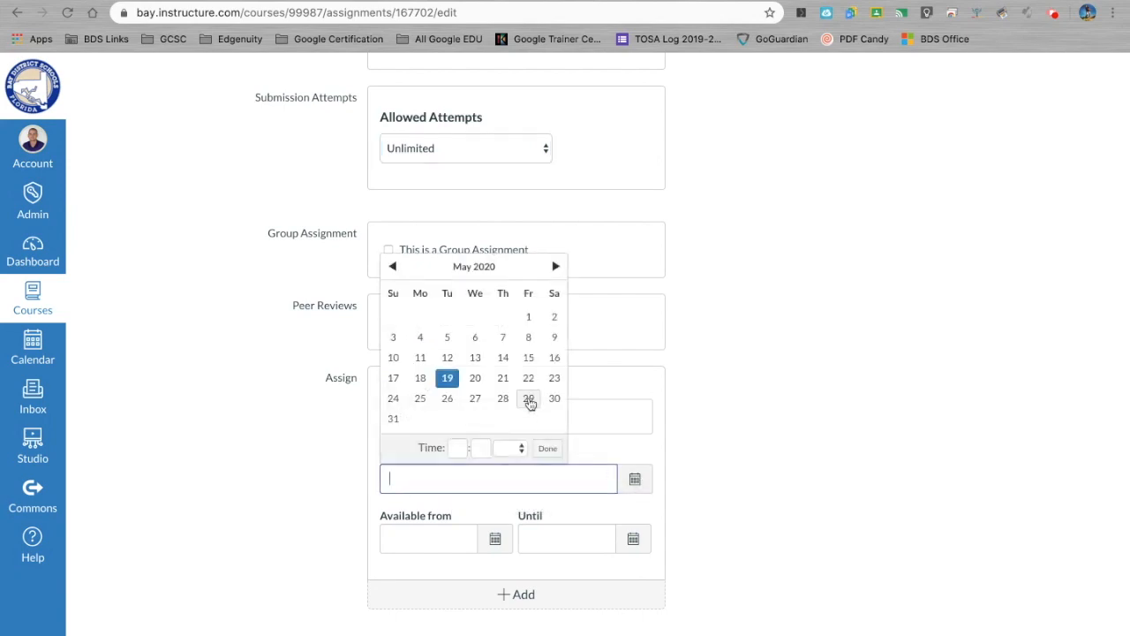
pyautogui.click(475, 378)
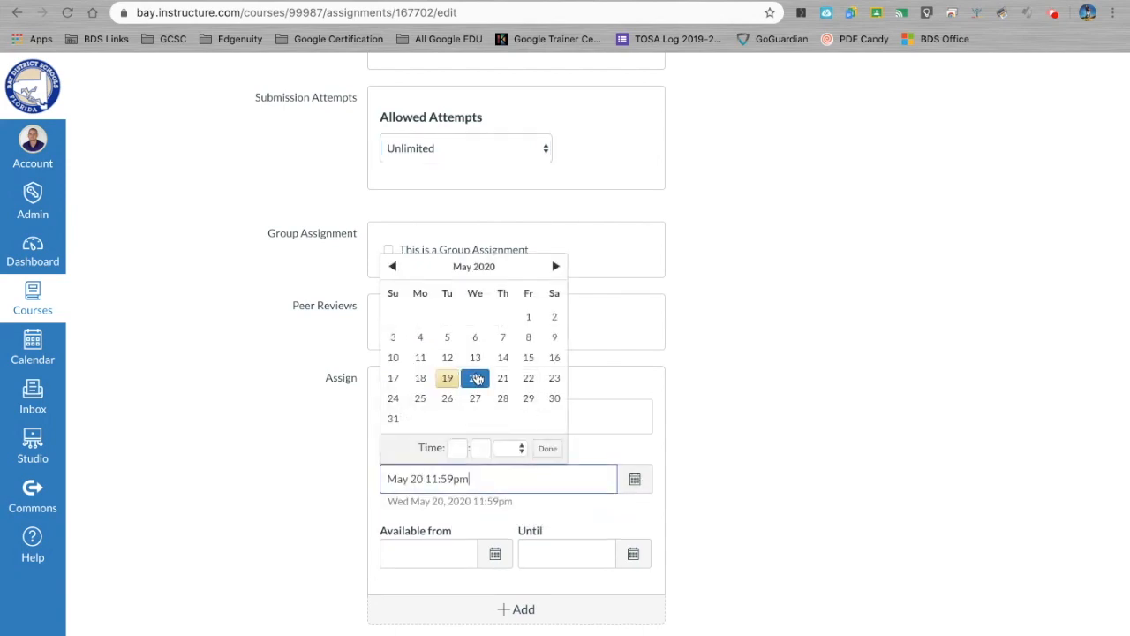
pyautogui.click(546, 447)
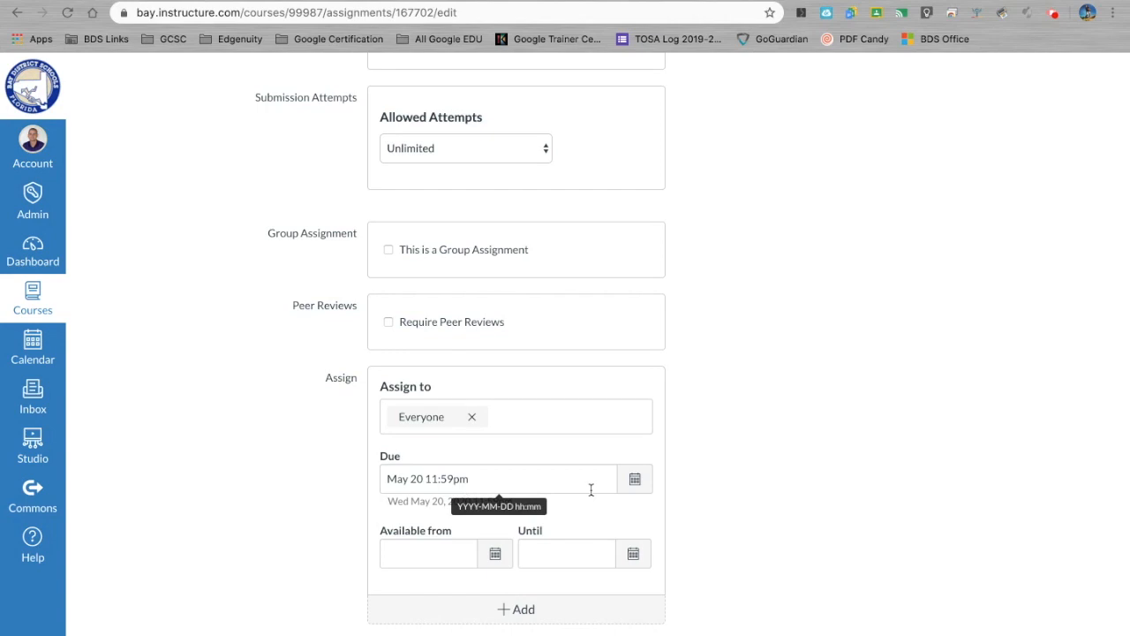
# Save the assignment without notifying users of the change
pyautogui.scroll(1, 845, 492)
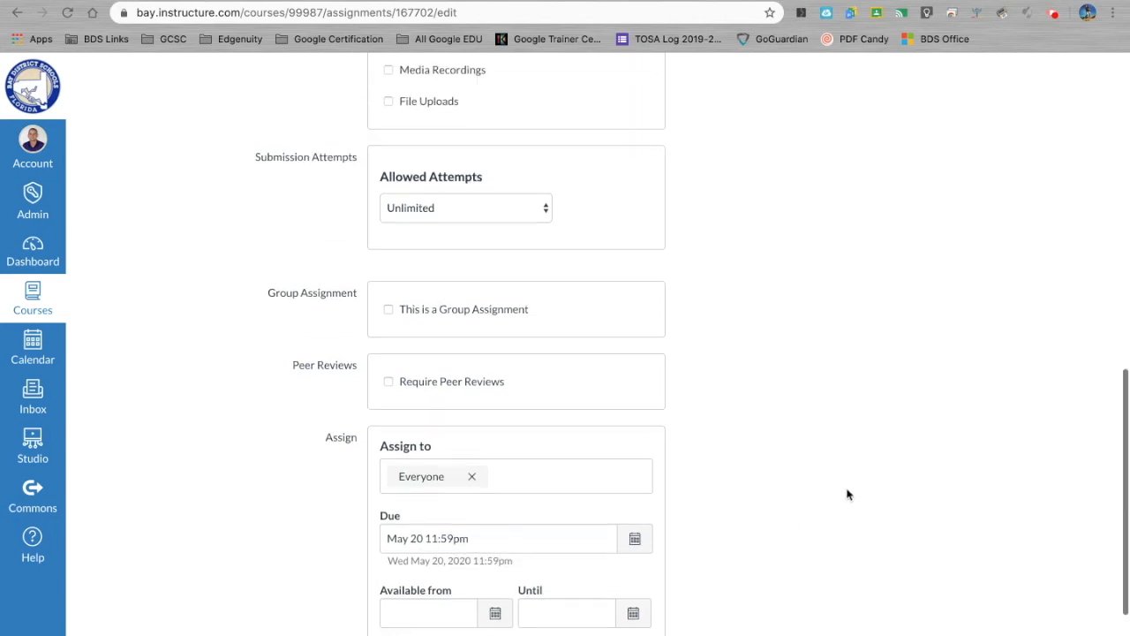
pyautogui.scroll(-3, 845, 492)
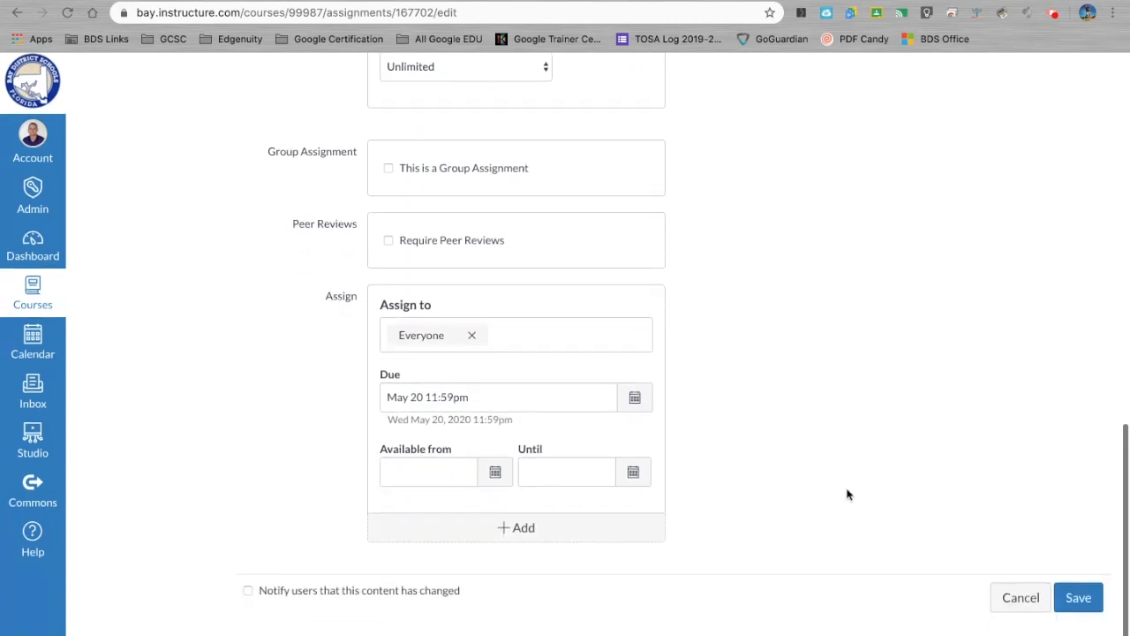
pyautogui.click(1078, 604)
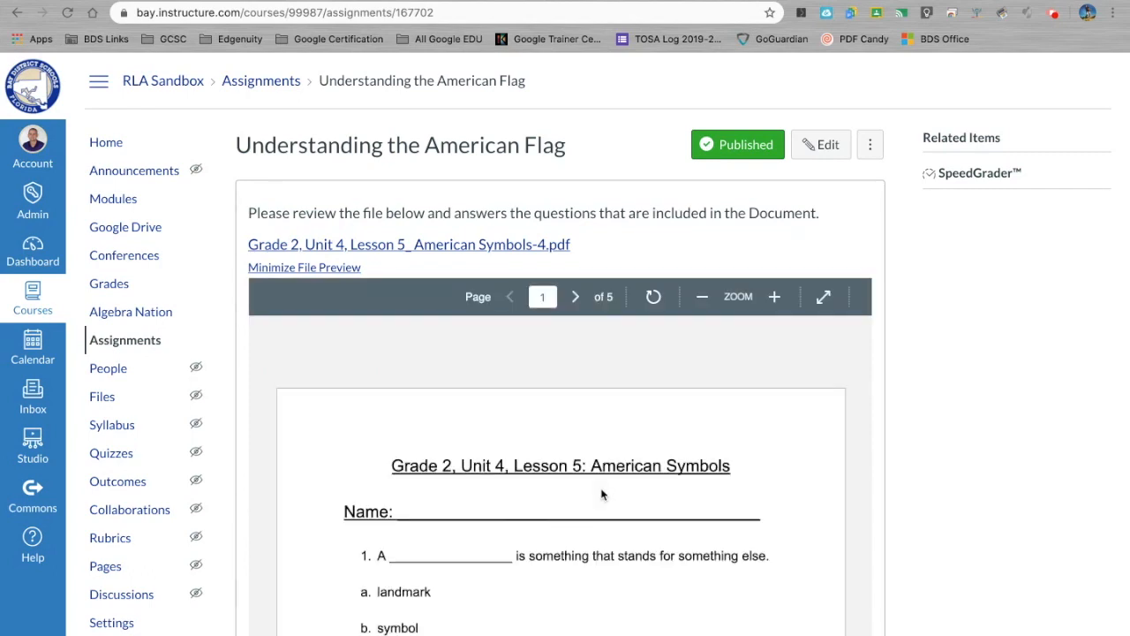
# Review the saved assignment's in-line PDF preview along with its points, submission type and due date details
pyautogui.scroll(-3, 602, 495)
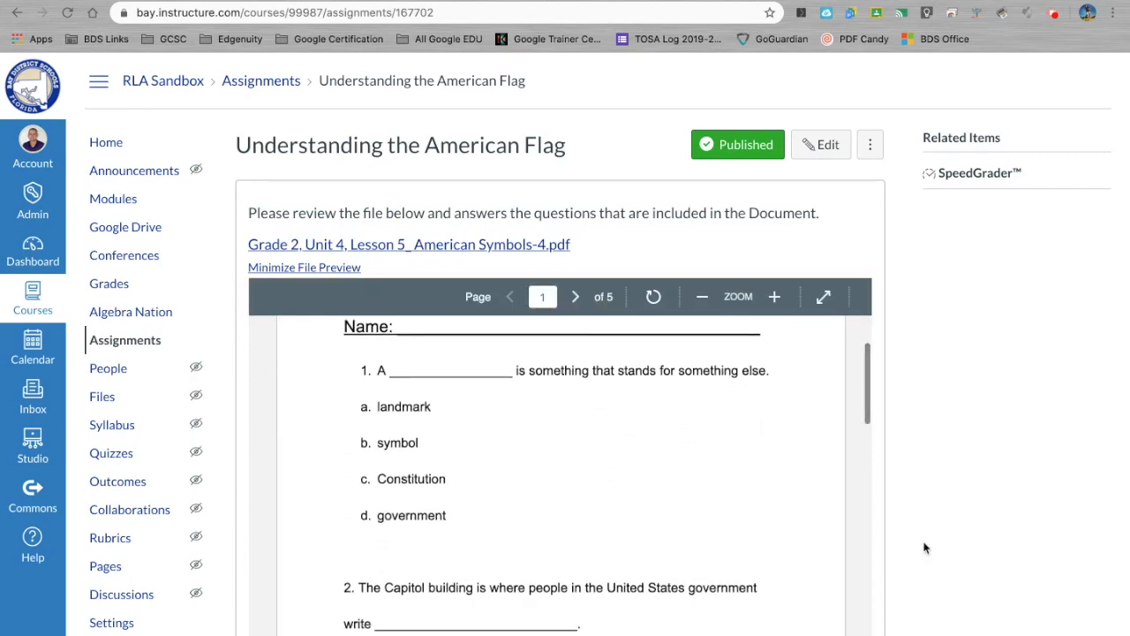
pyautogui.scroll(-5, 925, 549)
pyautogui.scroll(-1, 924, 548)
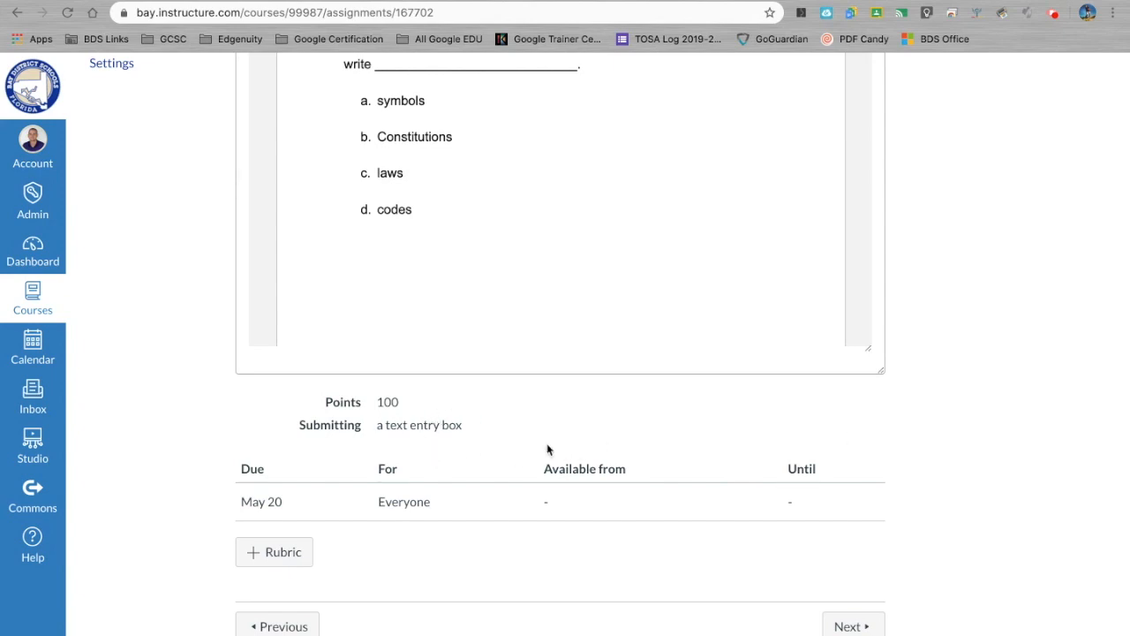
pyautogui.scroll(10, 956, 393)
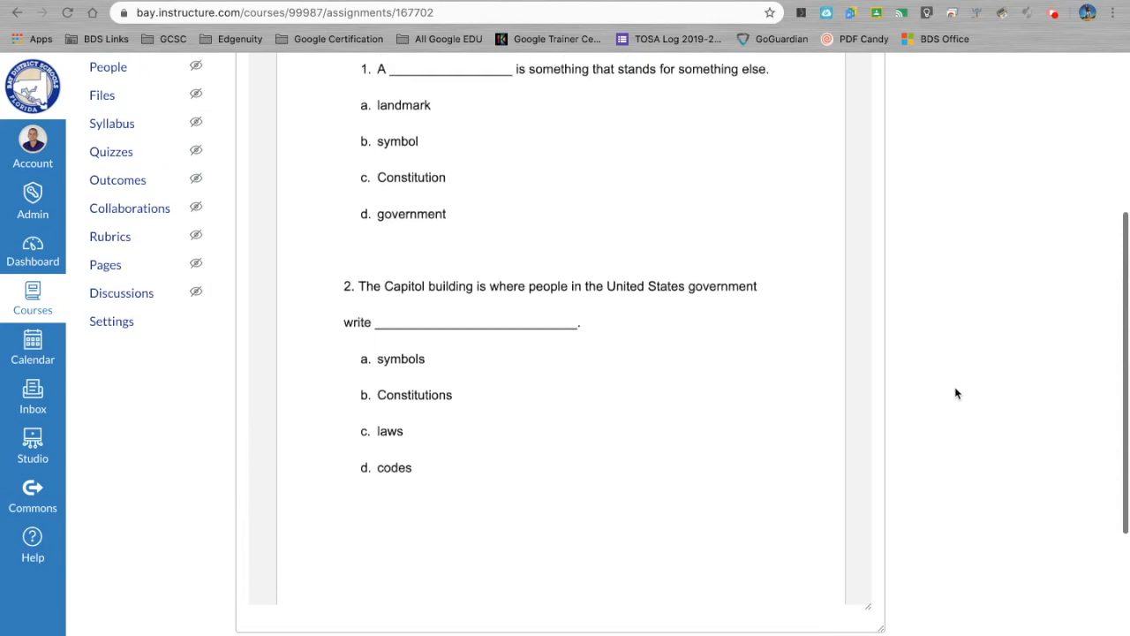